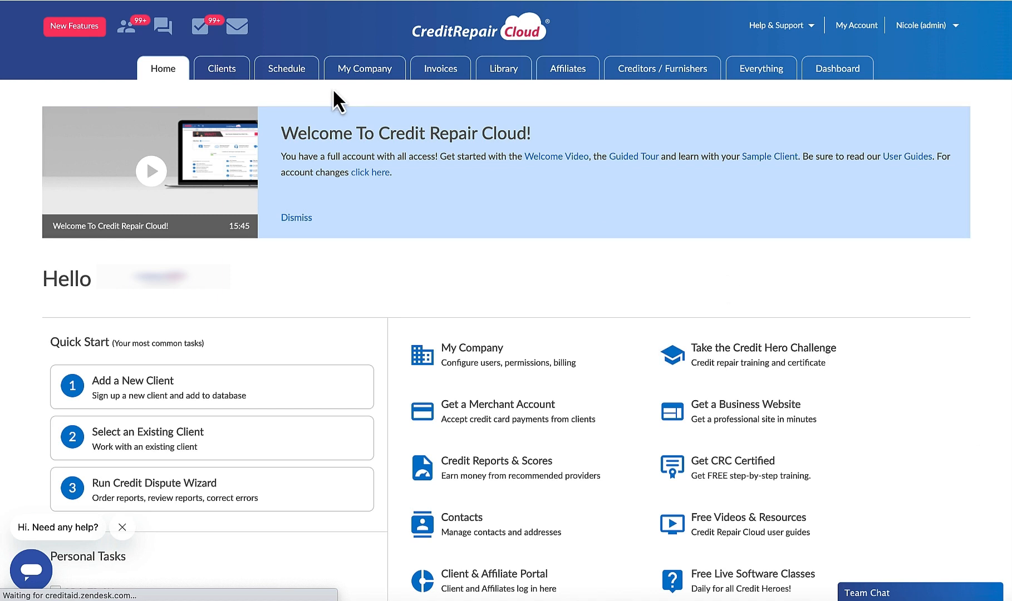
# Open the letter library and look through the list of credit bureau dispute letter templates.
pyautogui.click(500, 76)
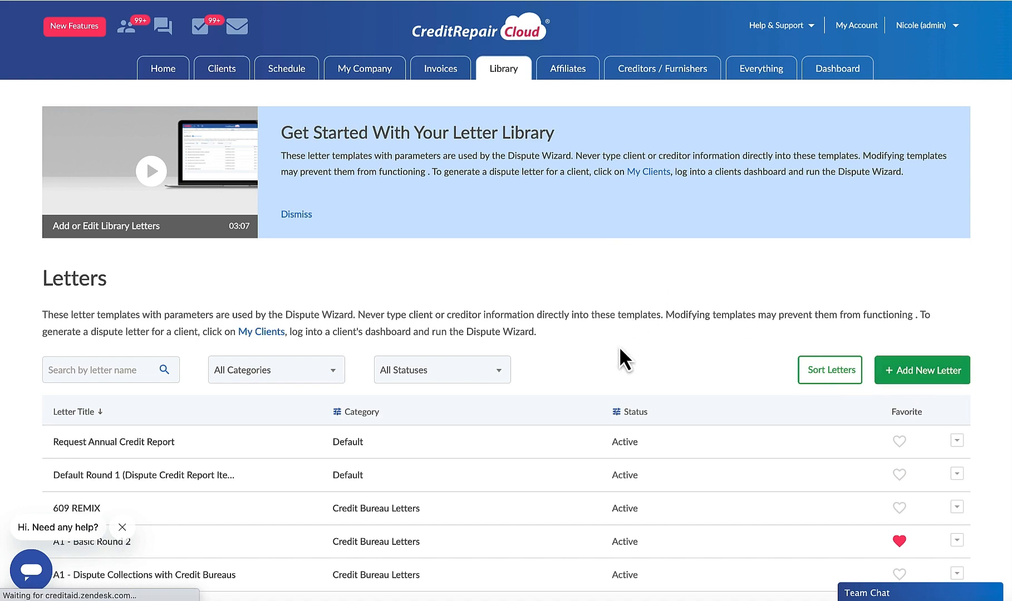
pyautogui.scroll(-7, 619, 346)
pyautogui.scroll(-5, 619, 349)
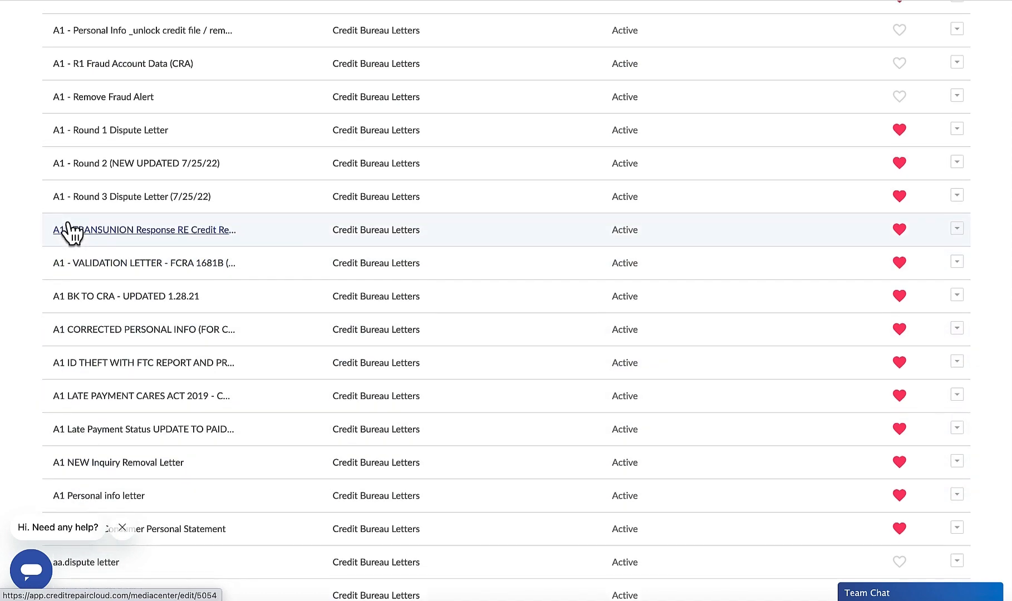
pyautogui.scroll(6, 69, 231)
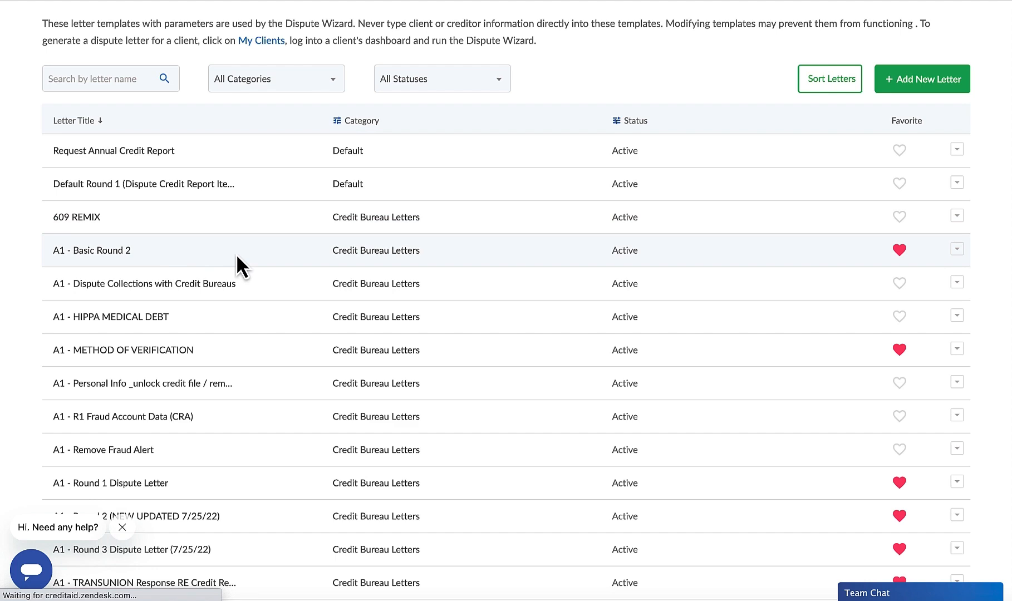
pyautogui.scroll(-5, 239, 272)
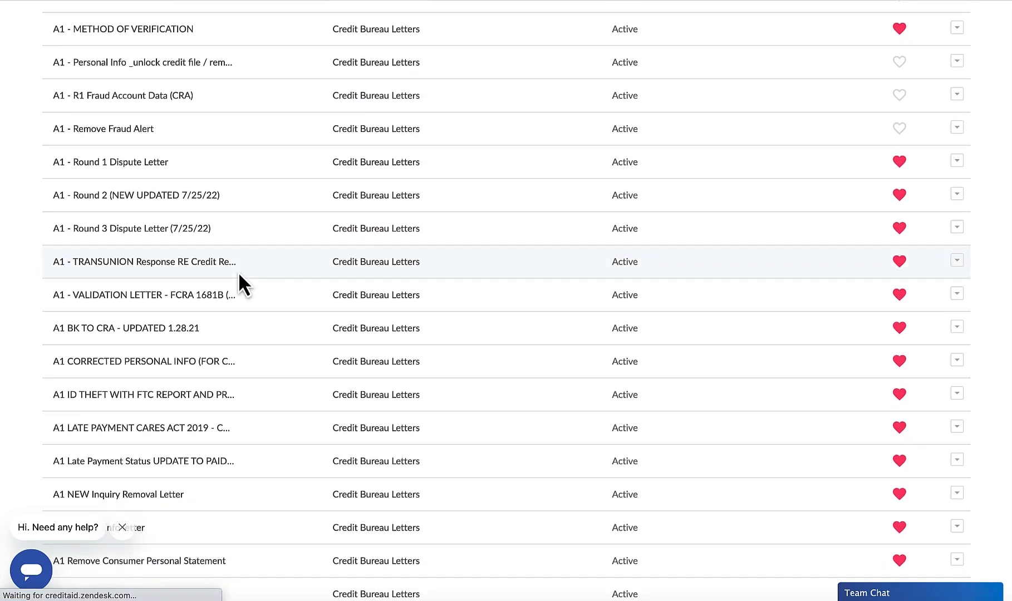
pyautogui.scroll(-1, 238, 272)
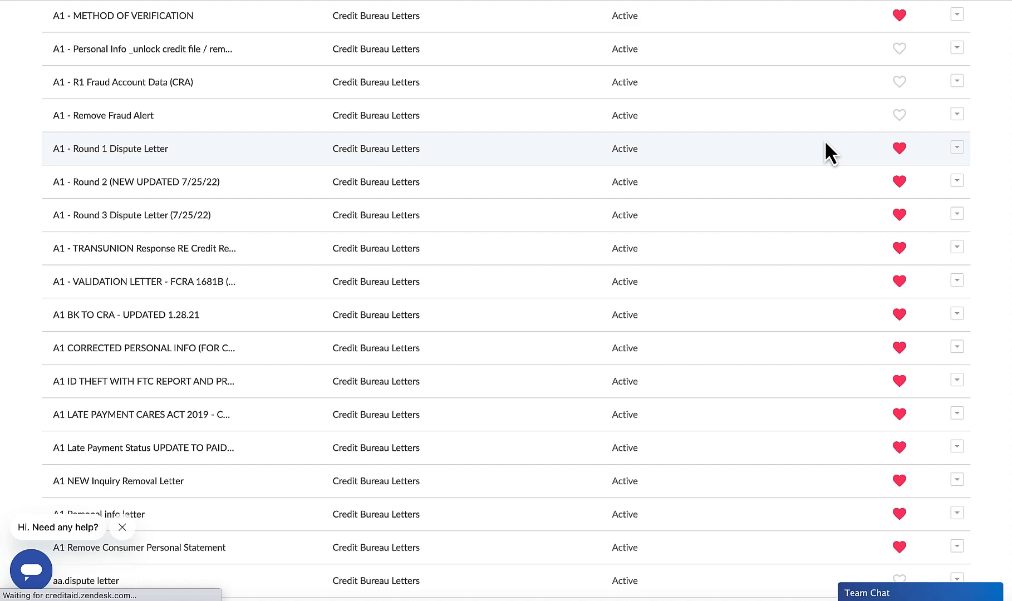
pyautogui.scroll(5, 826, 143)
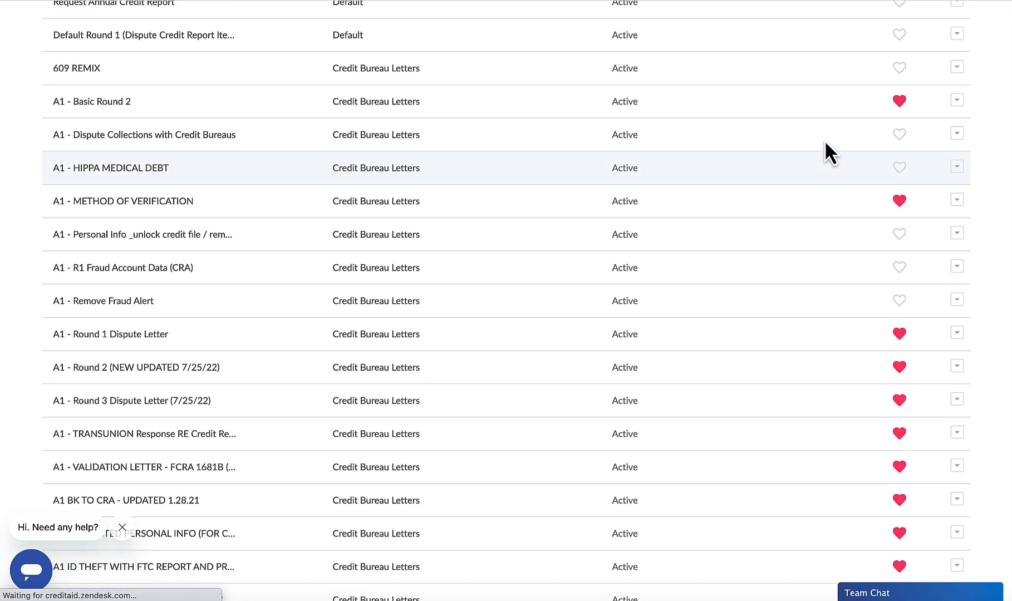
pyautogui.scroll(2, 825, 140)
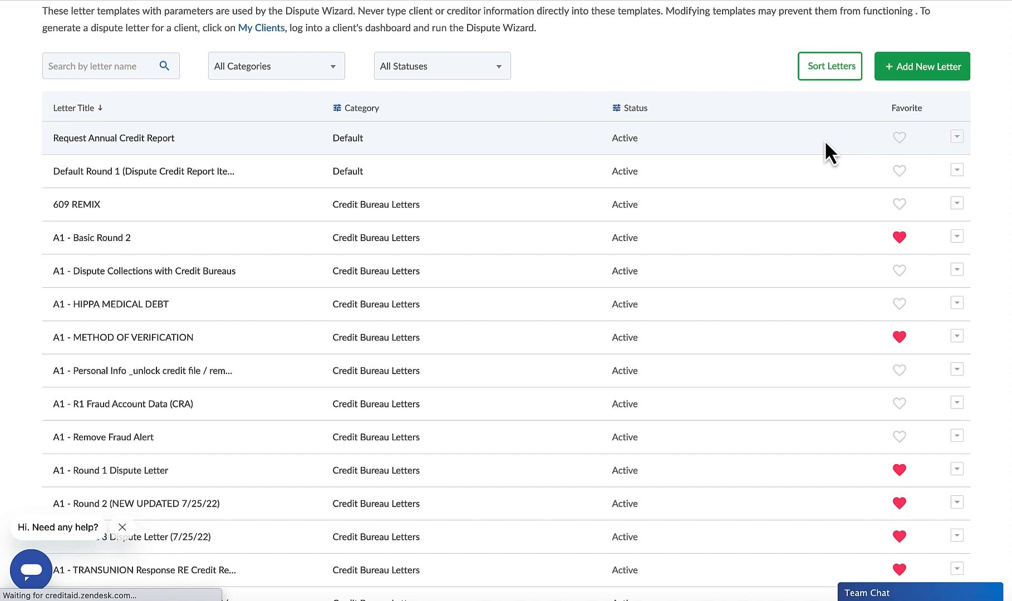
pyautogui.scroll(5, 825, 140)
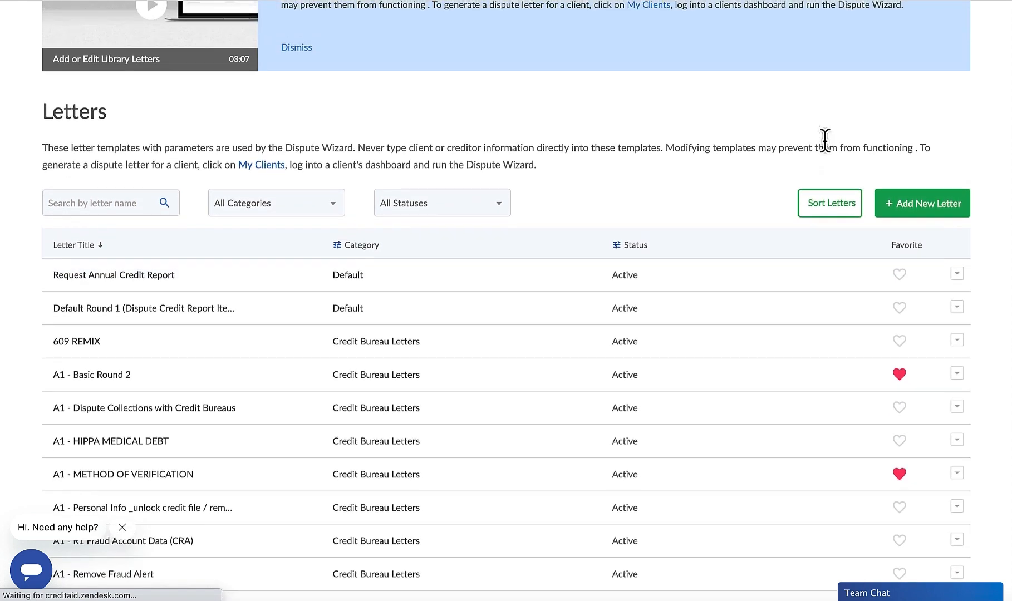
# Open the A1 - Round 1 Dispute Letter template for editing and bring up its letter text.
pyautogui.scroll(-3, 825, 139)
pyautogui.scroll(-1, 825, 140)
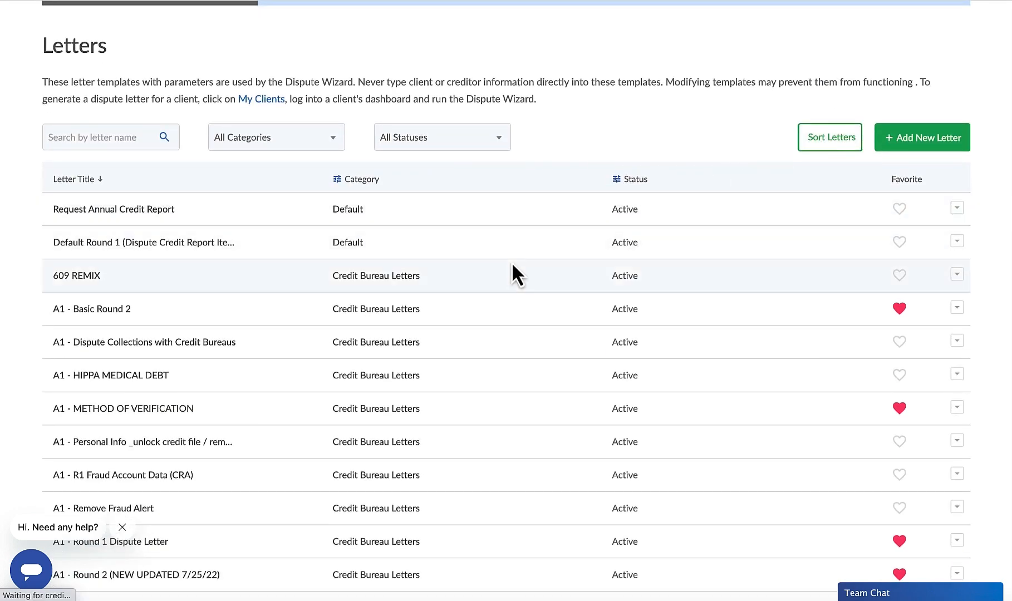
pyautogui.scroll(-4, 194, 308)
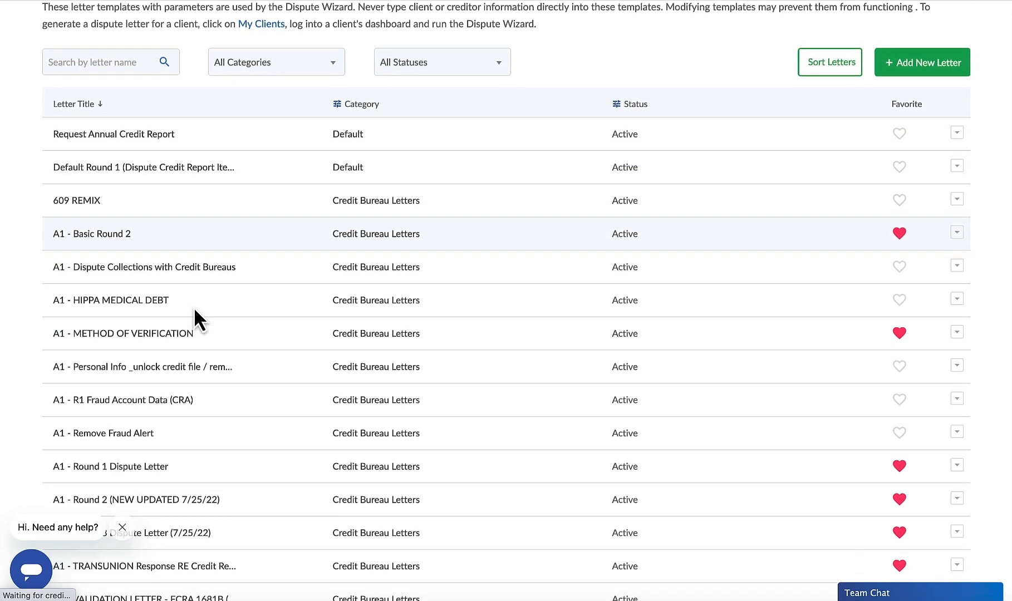
pyautogui.click(146, 302)
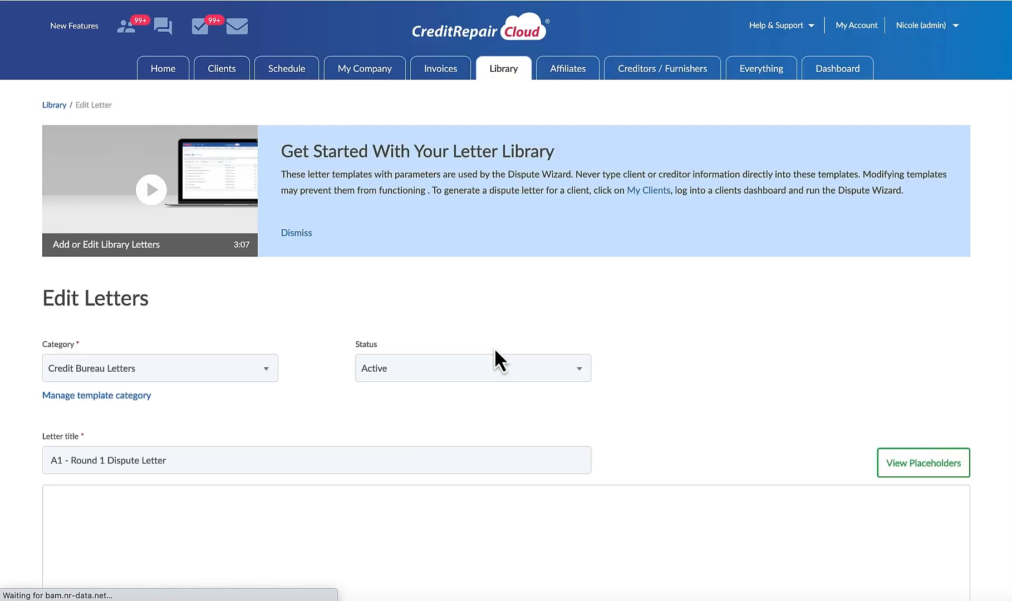
pyautogui.scroll(-2, 498, 357)
pyautogui.scroll(-5, 554, 316)
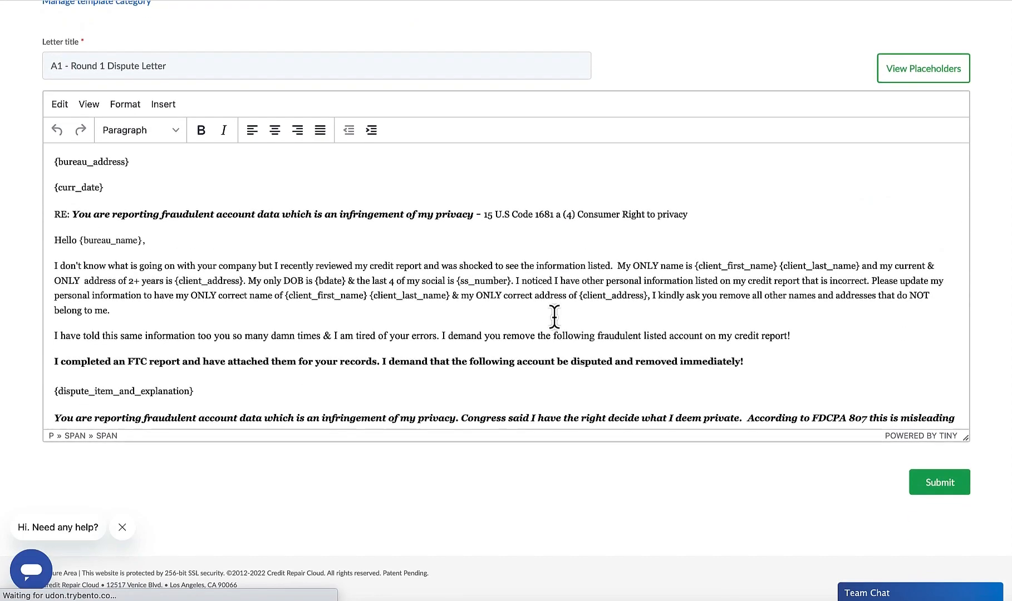
# Clear all formatting from the entire body text of the letter.
pyautogui.hotkey('ctrl', 'a')
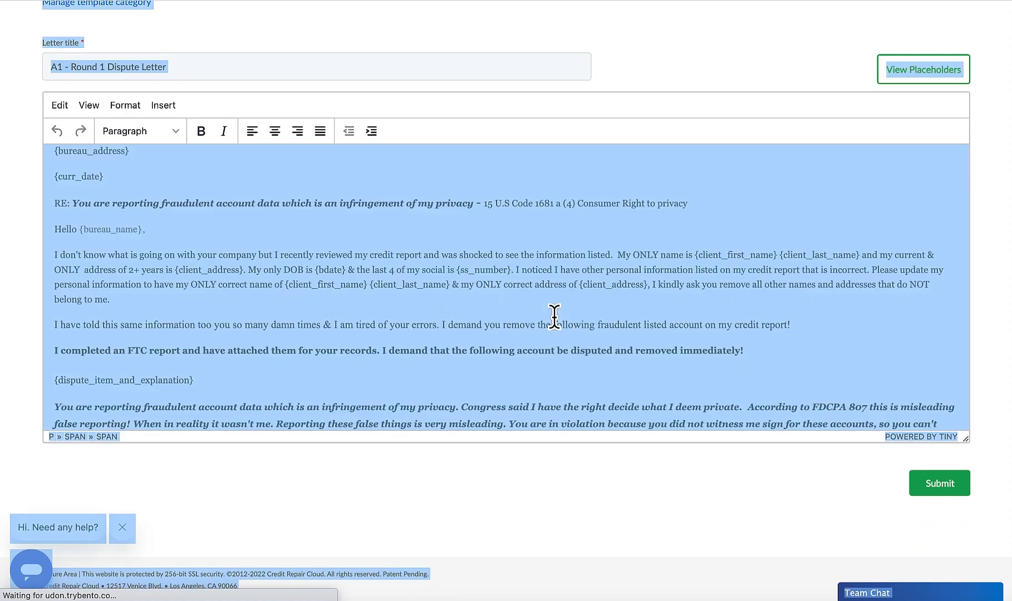
pyautogui.click(454, 307)
pyautogui.hotkey('ctrl', 'a')
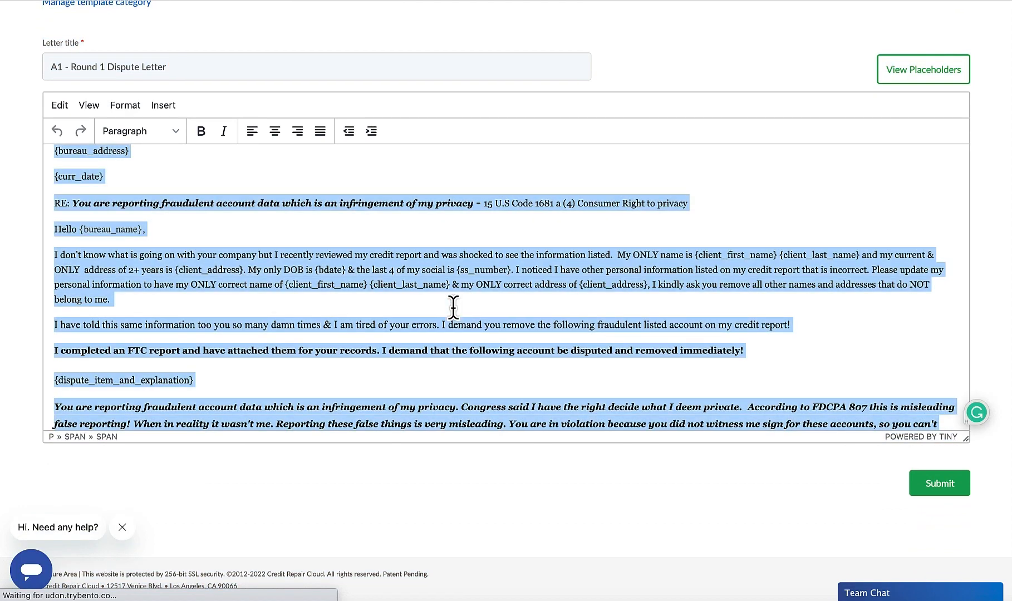
pyautogui.click(134, 106)
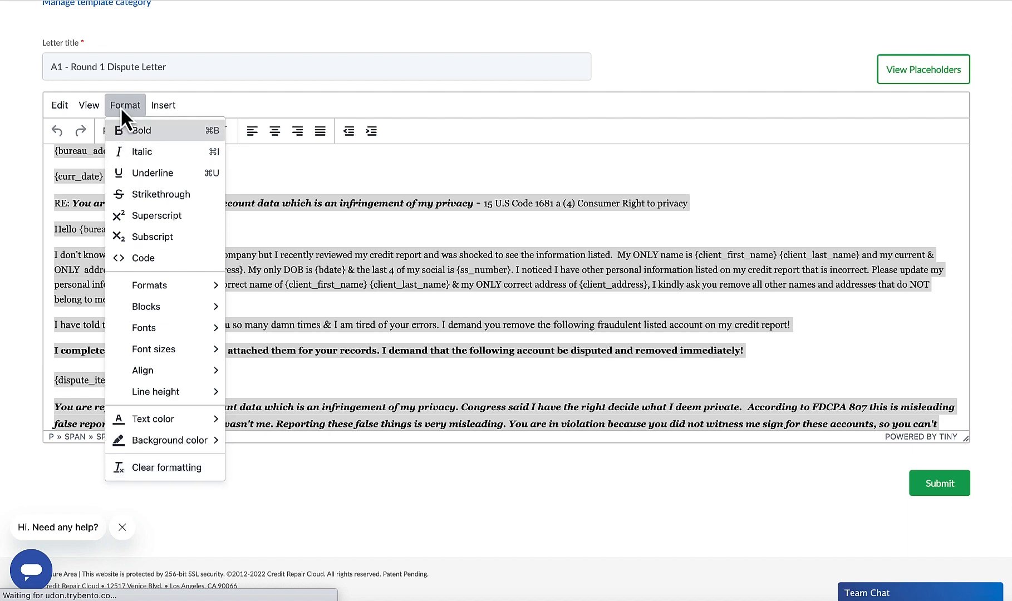
pyautogui.click(154, 470)
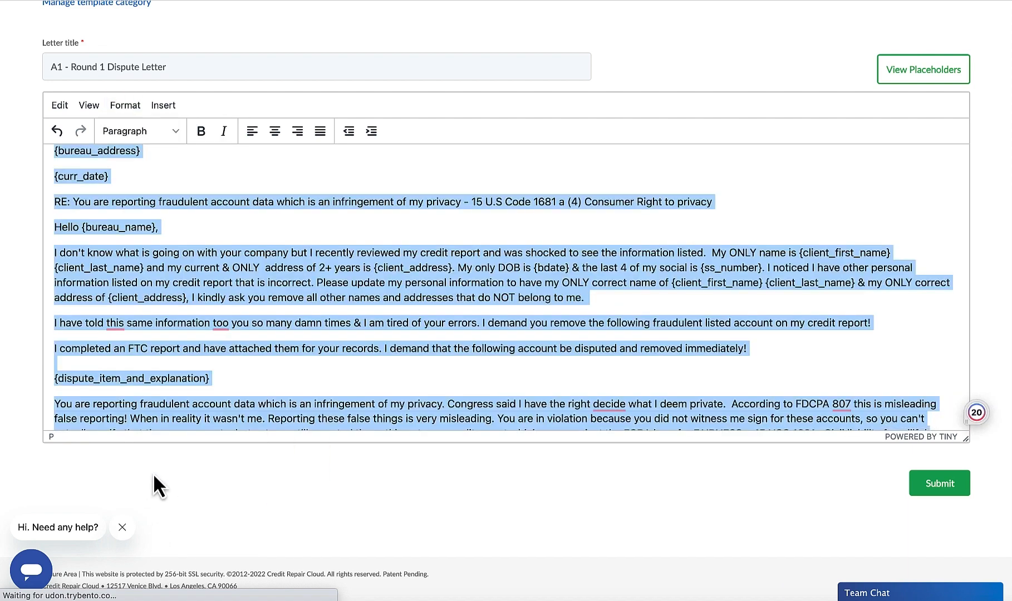
pyautogui.click(226, 413)
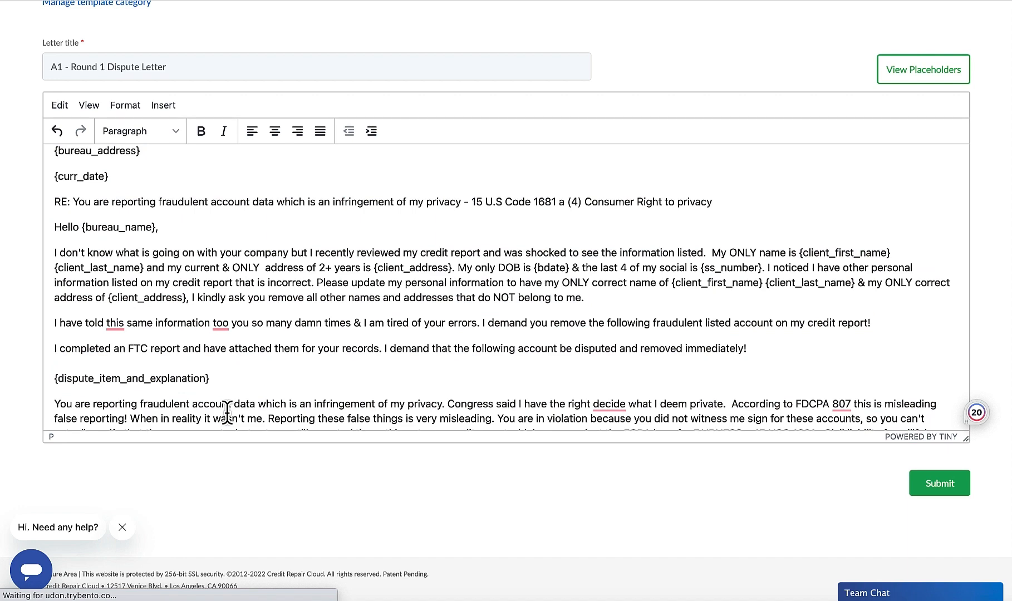
# Correct the sentence about repeated information to read "I have told you this same information to you" using the suggested grammar fixes.
pyautogui.scroll(5, 226, 412)
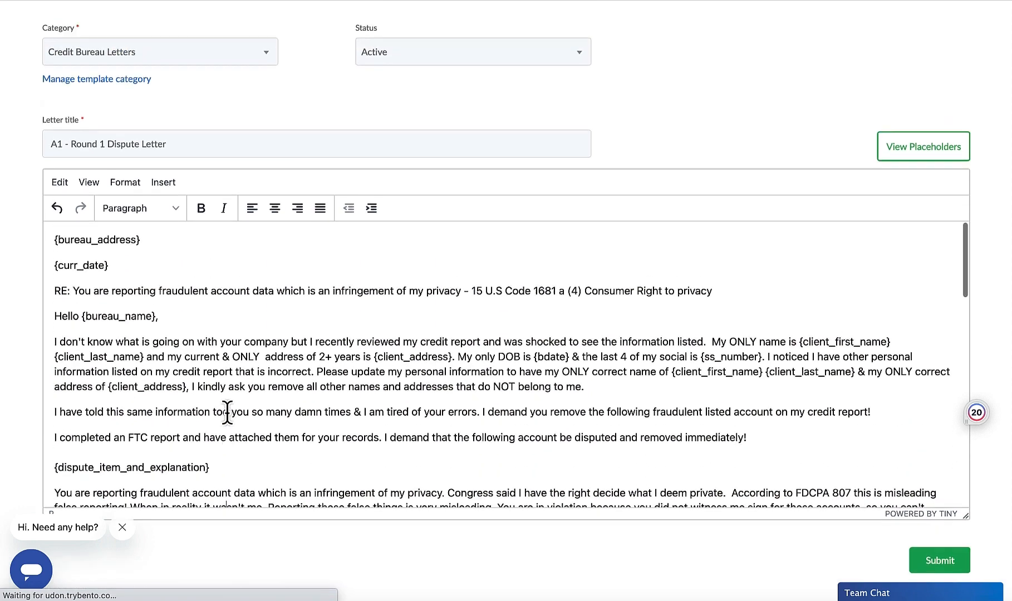
pyautogui.scroll(-3, 289, 261)
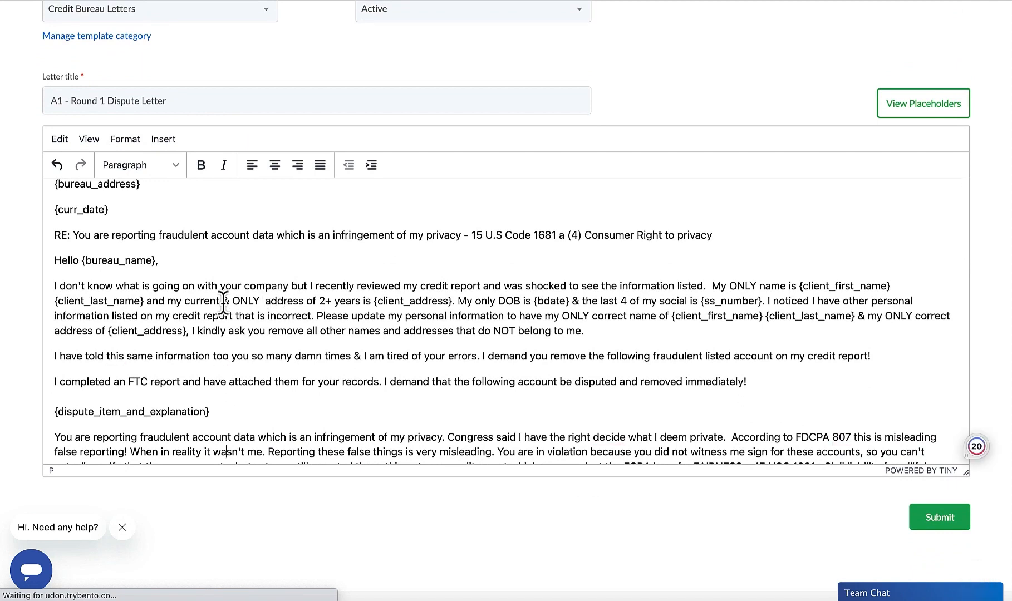
pyautogui.scroll(1, 281, 309)
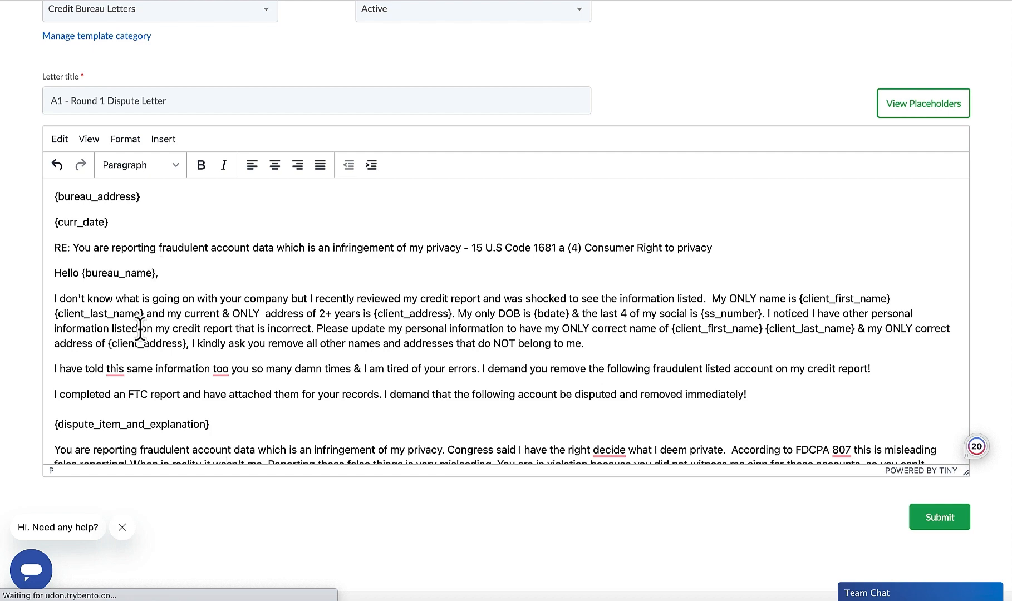
pyautogui.scroll(-1, 158, 357)
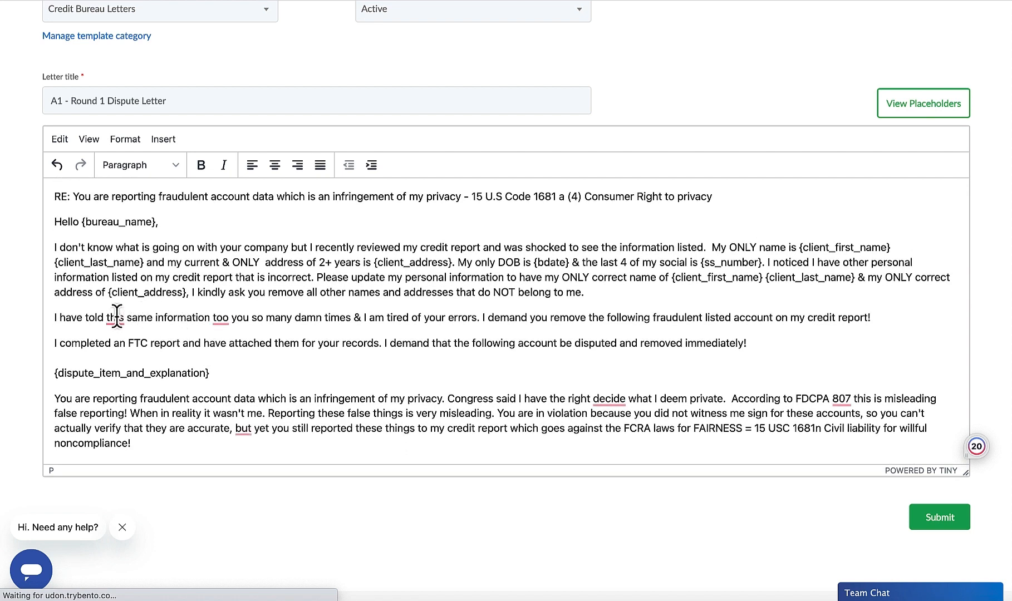
pyautogui.click(114, 318)
pyautogui.click(124, 357)
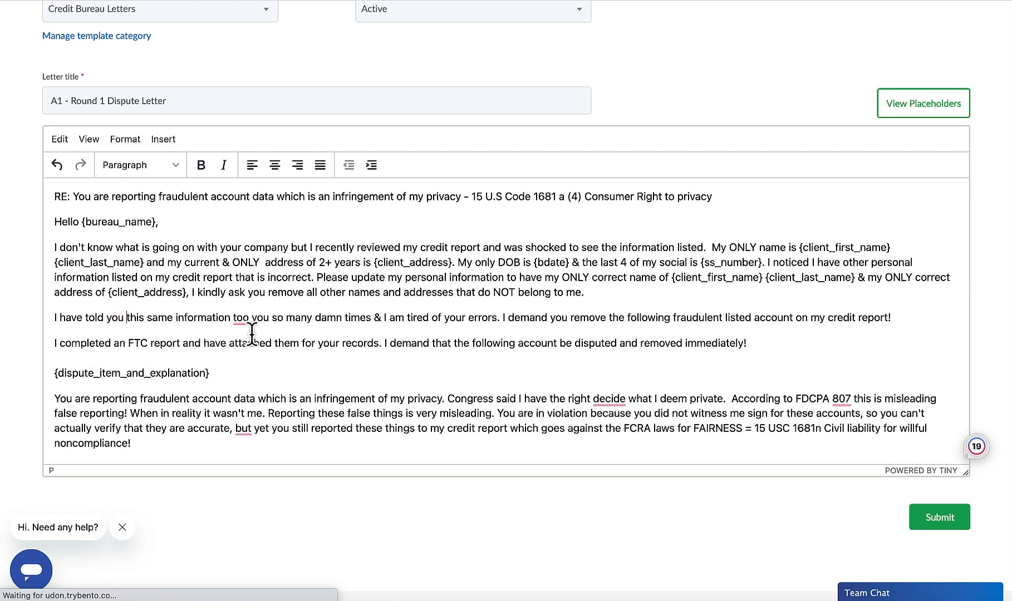
pyautogui.click(244, 320)
pyautogui.click(245, 335)
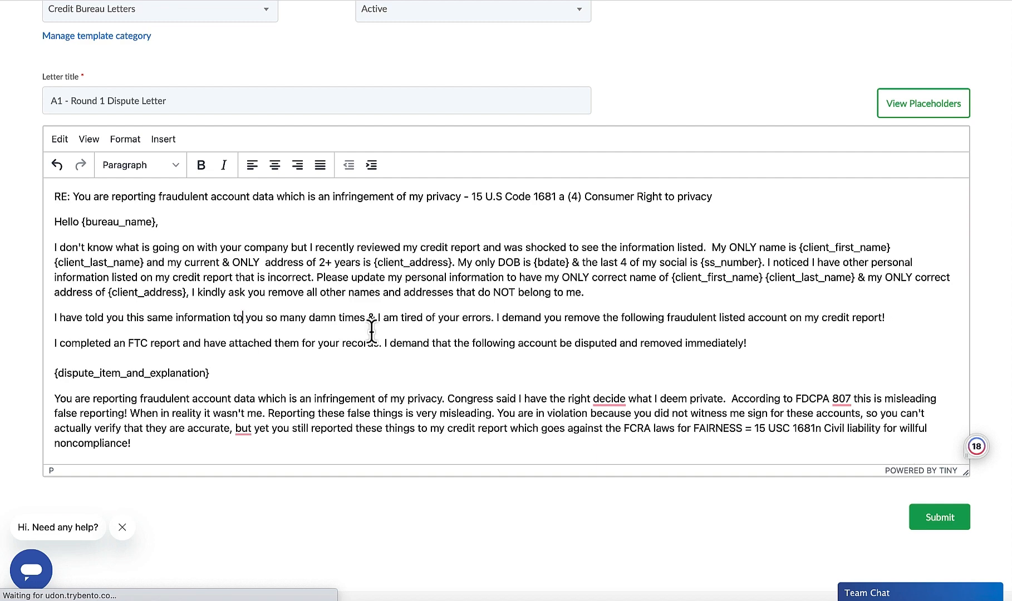
# In the paragraph below {dispute_item_and_explanation}, apply the suggested fixes: change "decide" to "to decide" and remove "but" before "yet".
pyautogui.scroll(-1, 490, 345)
pyautogui.click(606, 384)
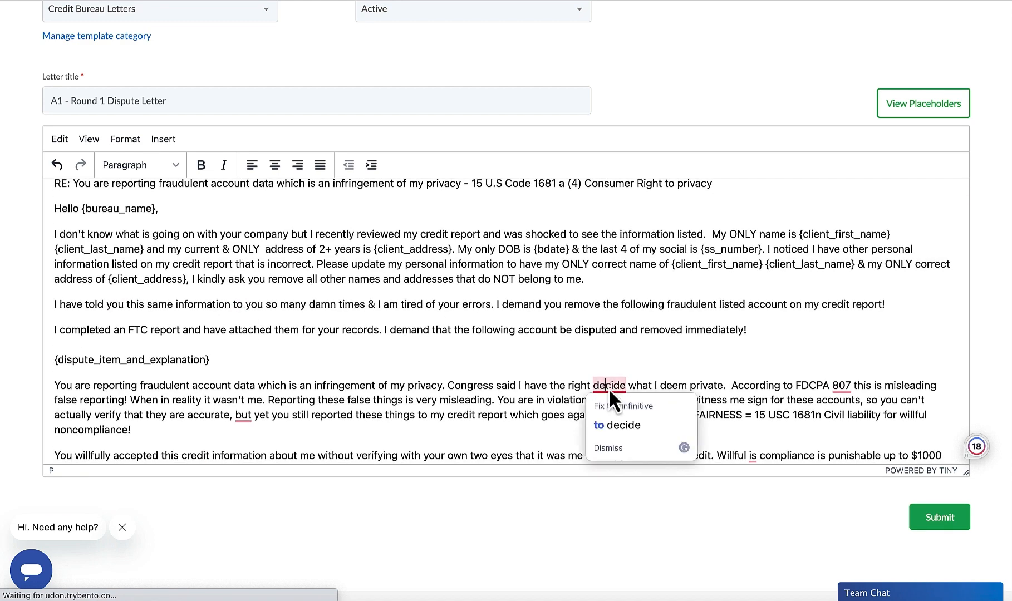
pyautogui.click(611, 424)
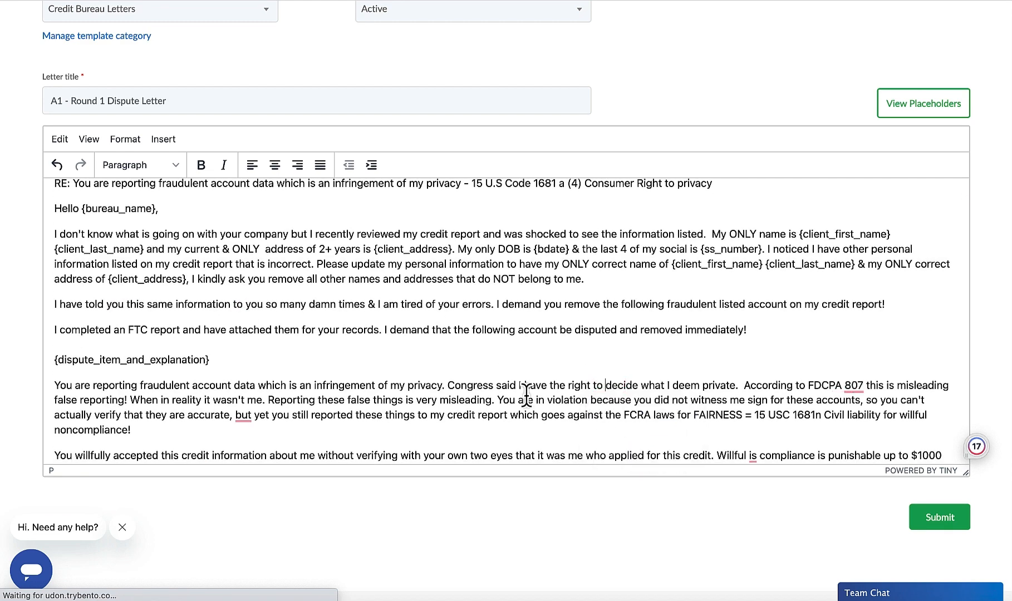
pyautogui.scroll(-2, 526, 400)
pyautogui.scroll(-1, 455, 380)
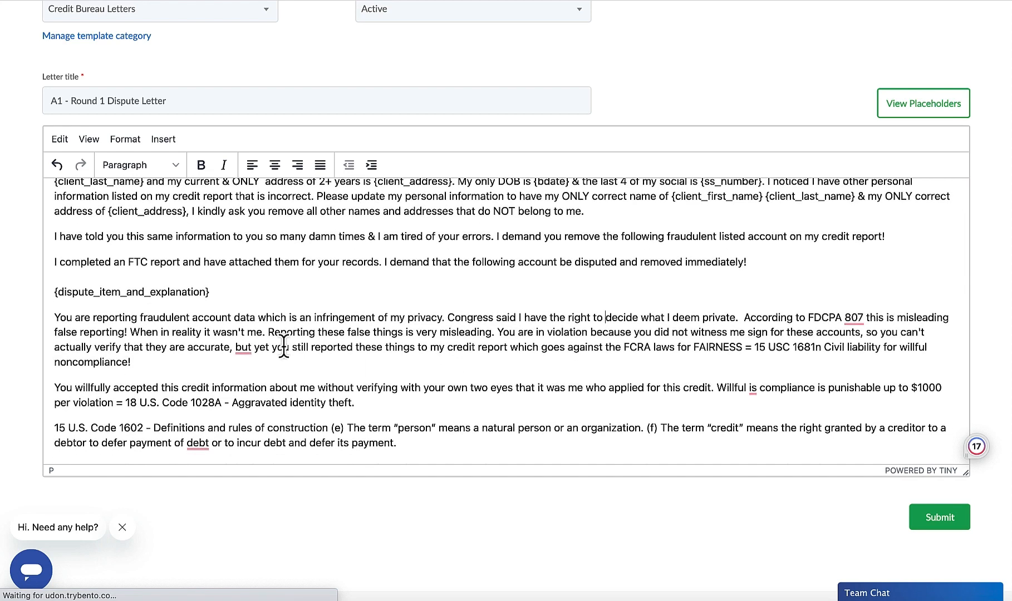
pyautogui.click(243, 347)
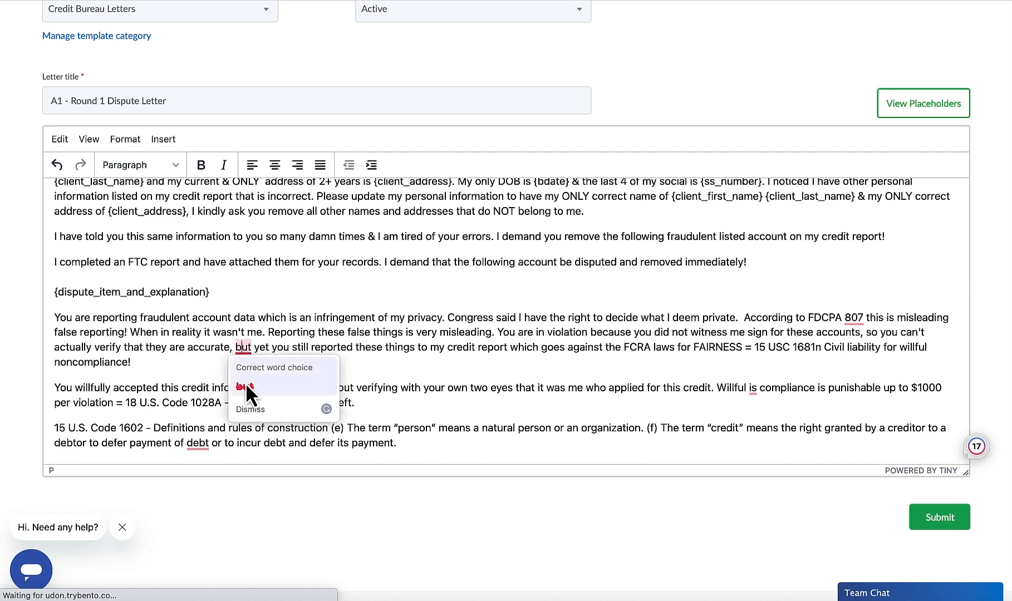
pyautogui.click(245, 383)
# Apply the suggested fixes "a debt" in the 15 U.S. Code 1602 paragraph and a comma after "1681s-2" in the following paragraph.
pyautogui.scroll(-3, 277, 367)
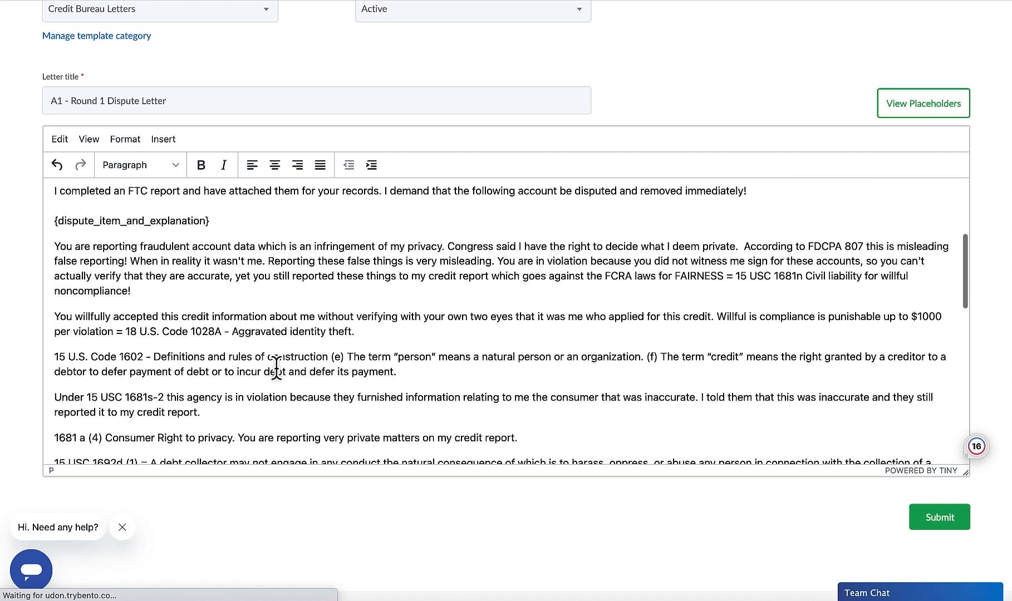
pyautogui.moveTo(199, 373)
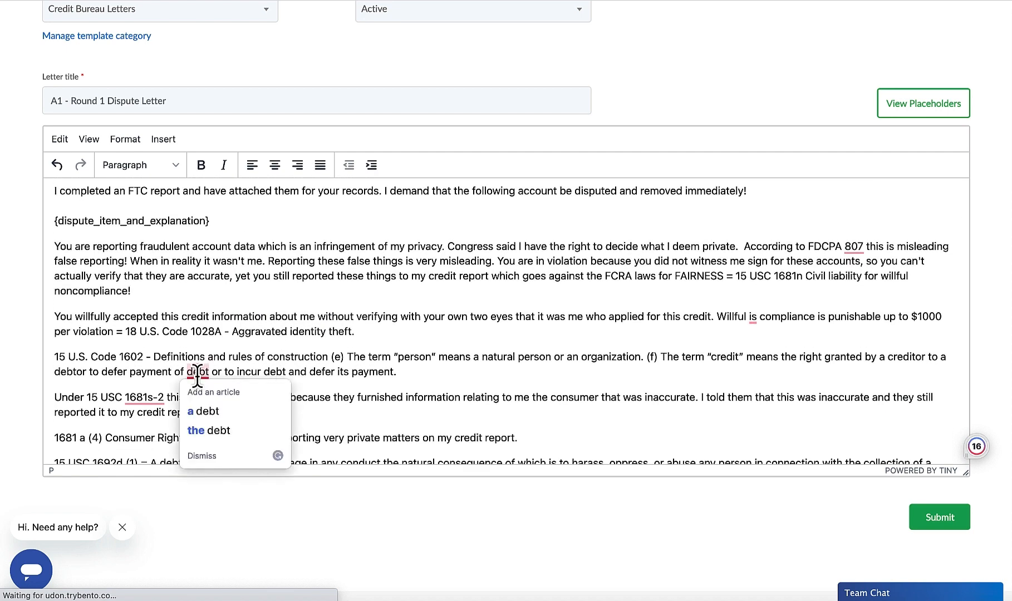
pyautogui.click(199, 410)
pyautogui.moveTo(148, 405)
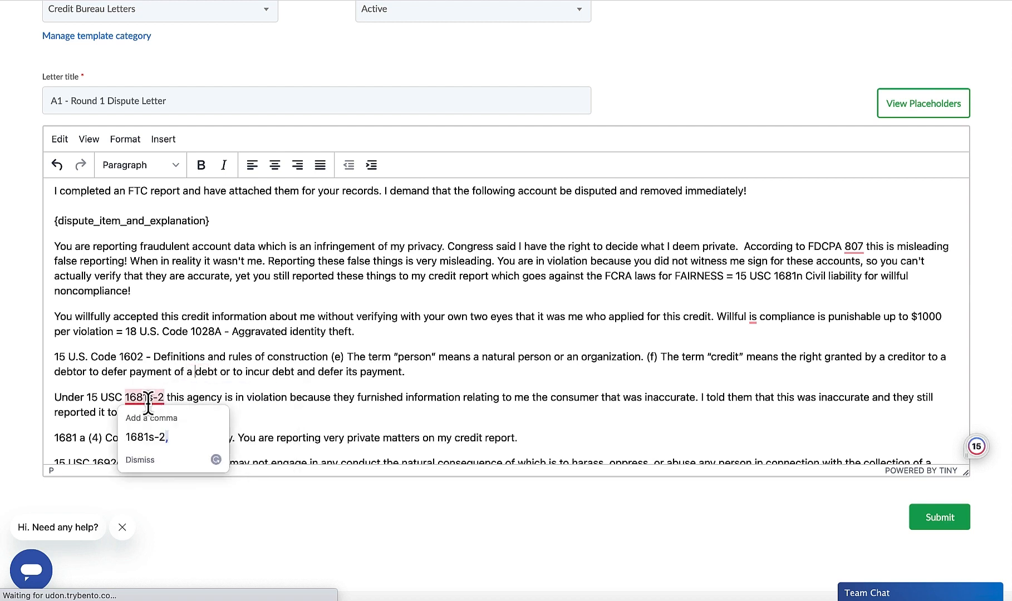
pyautogui.click(163, 437)
# Delete the blank line above the paragraph beginning "Also, these credit reporting agencies".
pyautogui.scroll(-5, 248, 398)
pyautogui.scroll(-4, 248, 398)
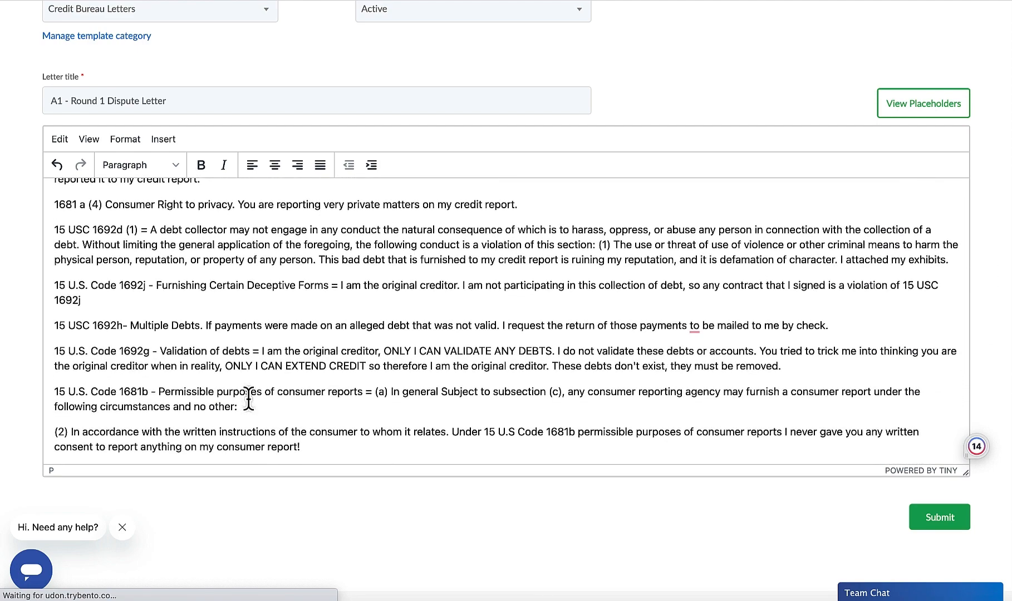
pyautogui.scroll(-8, 248, 398)
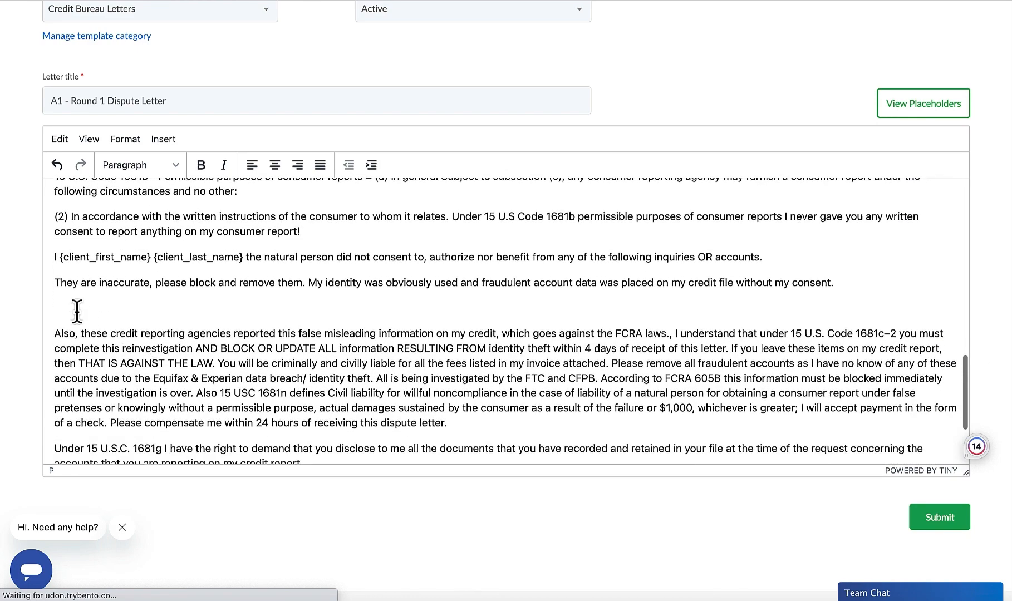
pyautogui.click(52, 334)
pyautogui.press('BackSpace')
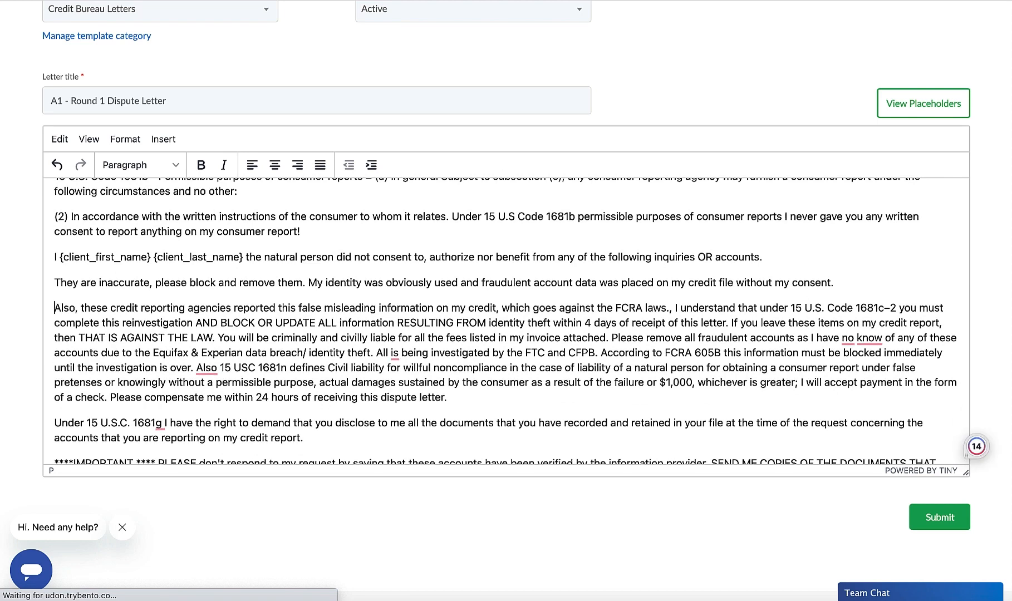
# In the "Also, these credit reporting agencies" paragraph, apply the suggested fixes "Also," before "15 USC 1681n", "All are" and "no knowledge".
pyautogui.moveTo(205, 368)
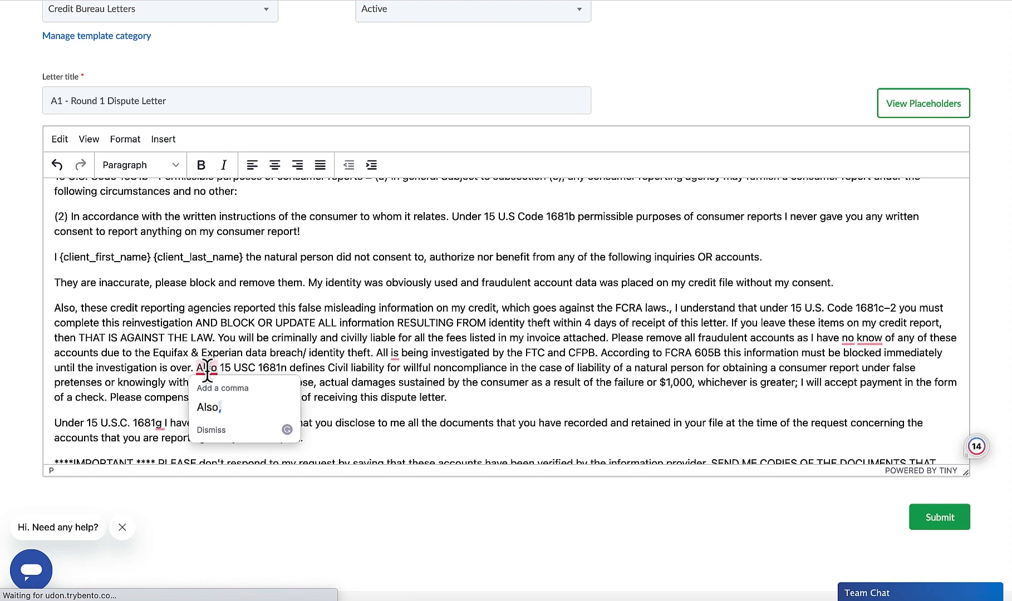
pyautogui.click(217, 409)
pyautogui.moveTo(396, 356)
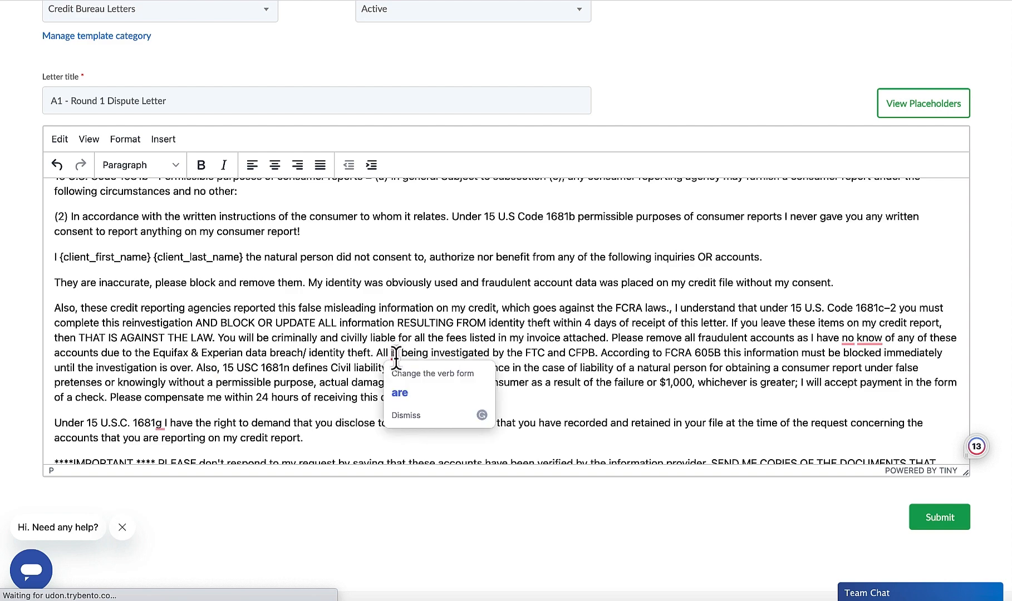
pyautogui.click(400, 395)
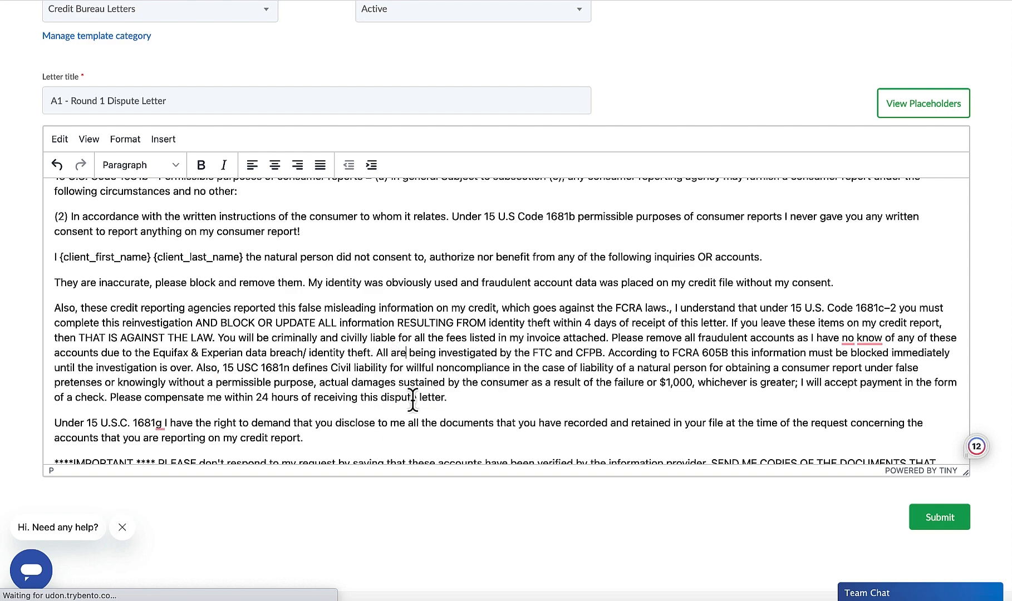
pyautogui.click(864, 357)
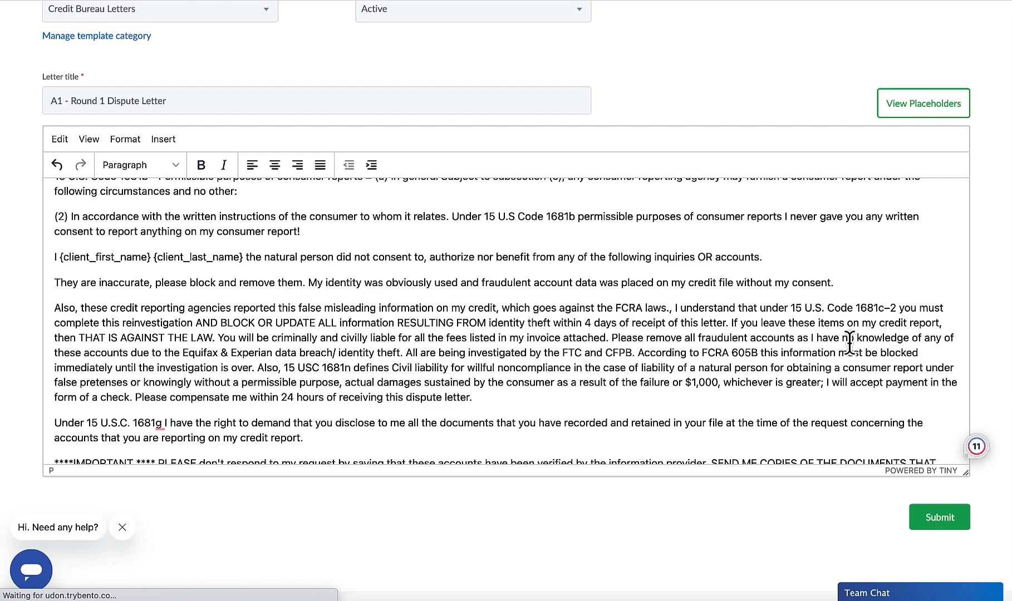
# Review the letter's closing paragraphs, the legal citations in the middle and the opening section for remaining problems.
pyautogui.scroll(-3, 493, 323)
pyautogui.scroll(-1, 278, 401)
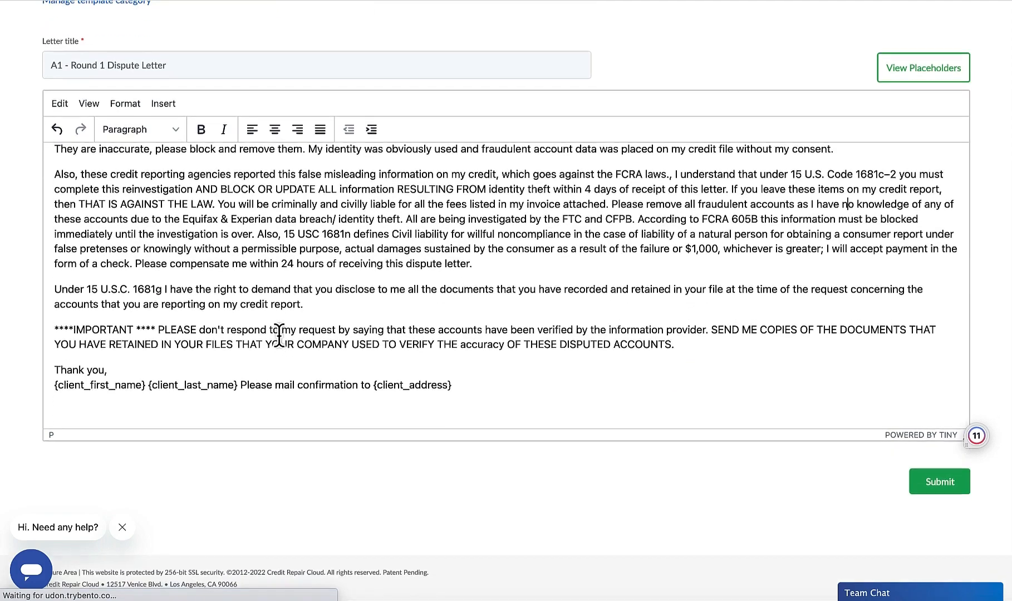
pyautogui.scroll(2, 278, 334)
pyautogui.scroll(7, 278, 334)
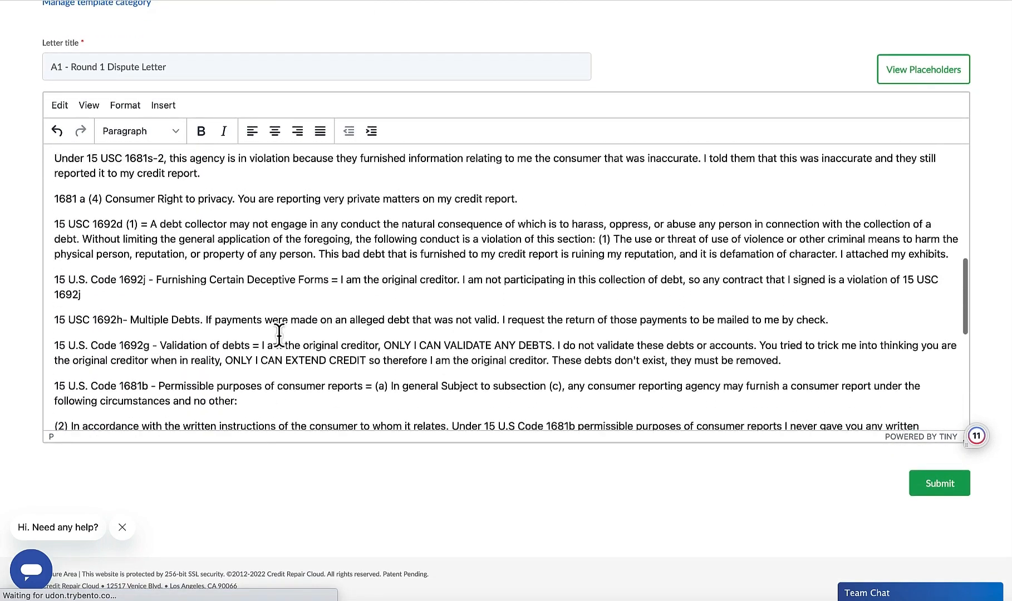
pyautogui.scroll(10, 279, 335)
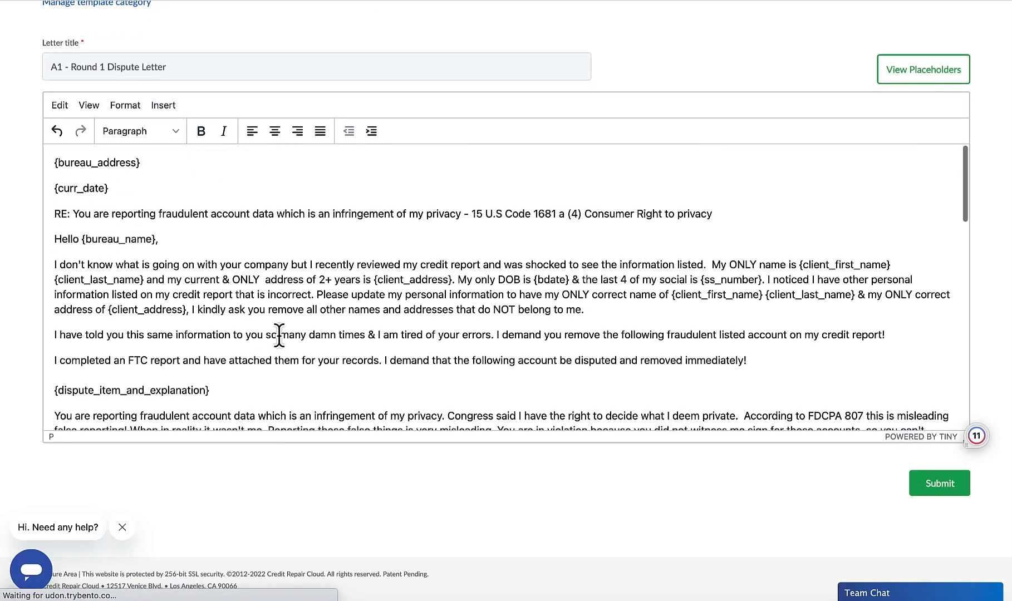
pyautogui.scroll(-1, 279, 334)
pyautogui.scroll(-1, 280, 334)
pyautogui.scroll(2, 178, 267)
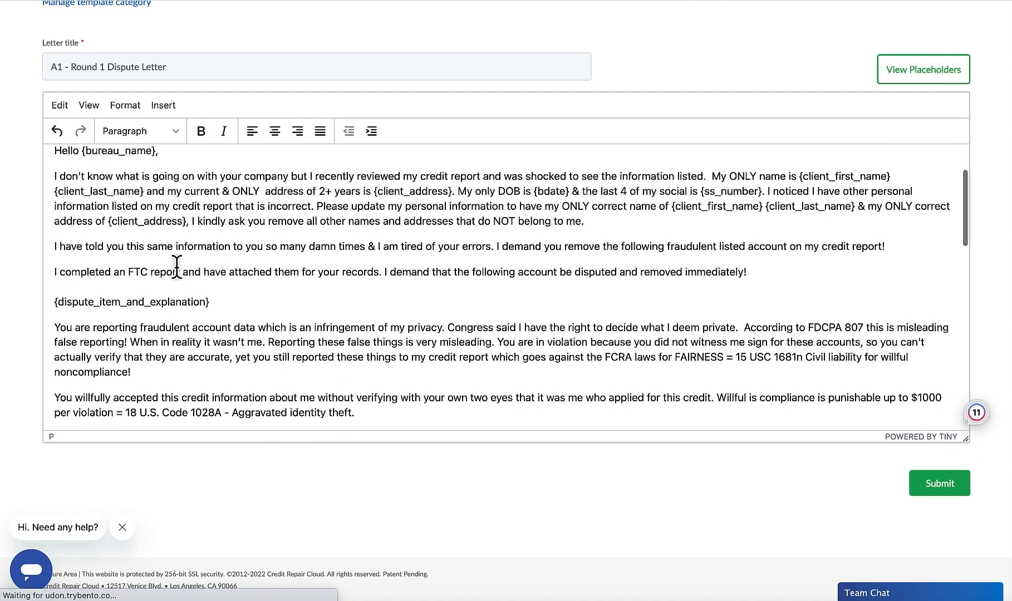
# Display the list of available placeholders and compare it with the {bureau_address} placeholder that opens the letter.
pyautogui.moveTo(152, 164); pyautogui.dragTo(35, 165)
pyautogui.scroll(1, 223, 217)
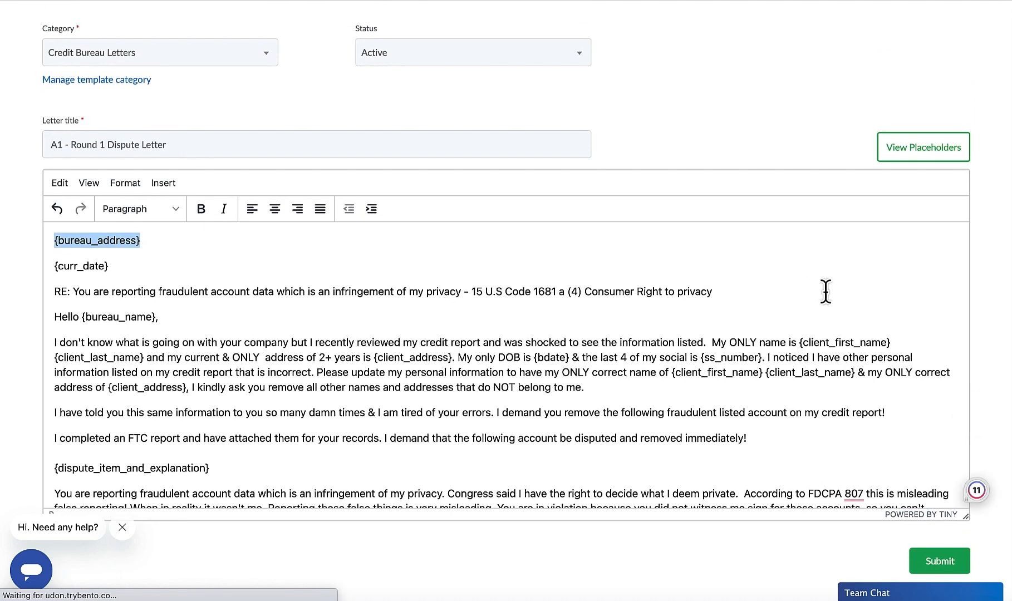
pyautogui.click(903, 154)
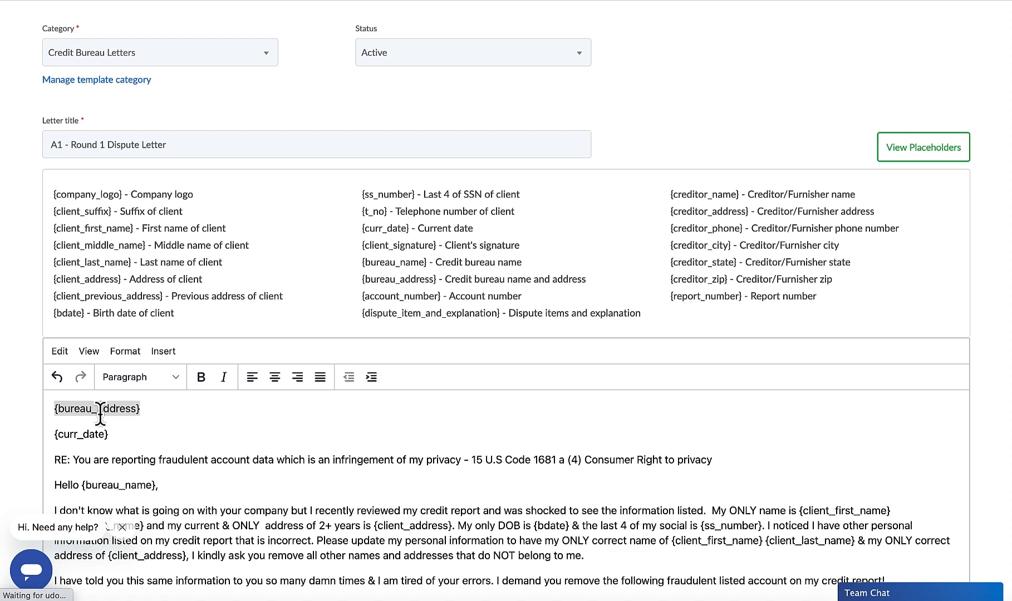
pyautogui.scroll(-2, 100, 415)
pyautogui.scroll(2, 190, 473)
pyautogui.scroll(-3, 156, 290)
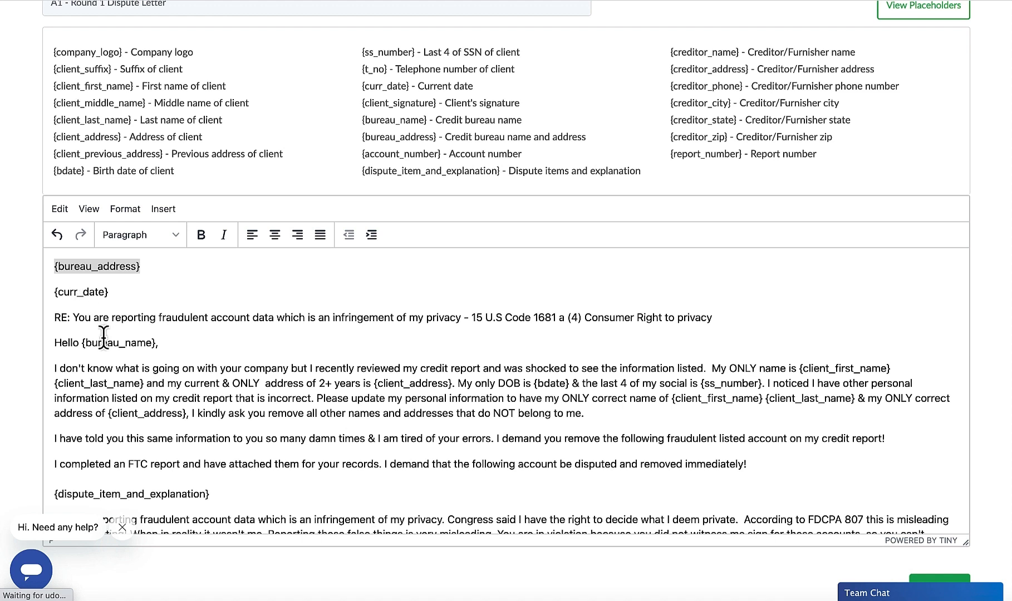
# Examine the RE: subject line, the {dispute_item_and_explanation} placeholder and the introductory paragraph about the client's personal information.
pyautogui.click(69, 320)
pyautogui.tripleClick(69, 322)
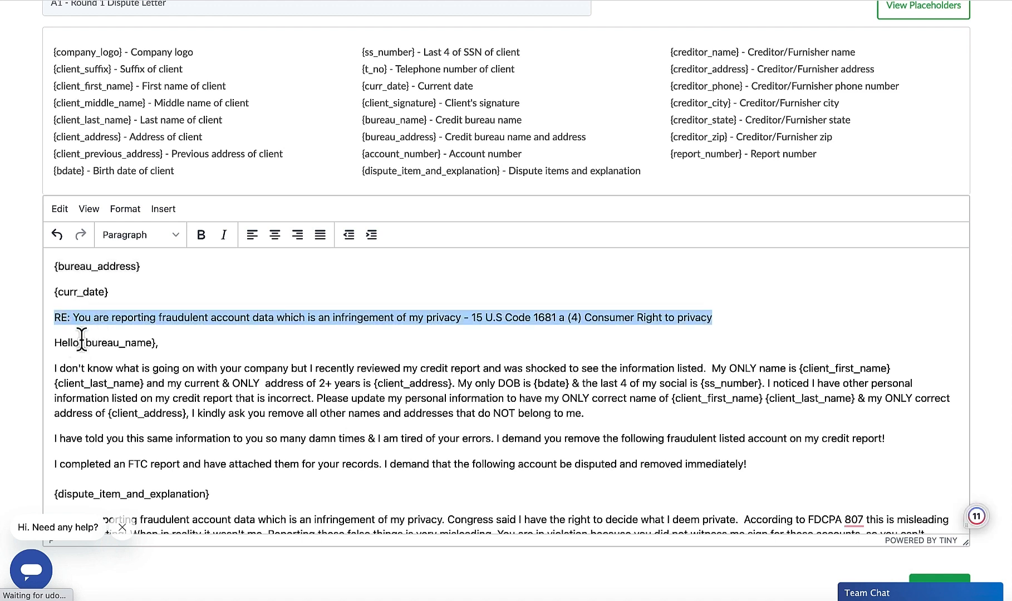
pyautogui.click(290, 317)
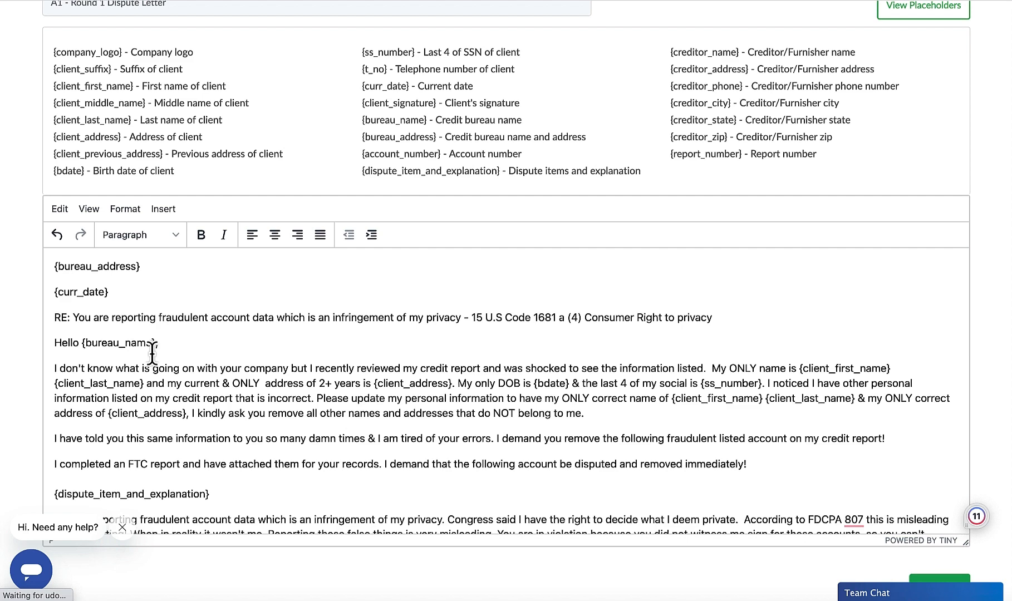
pyautogui.scroll(-2, 152, 351)
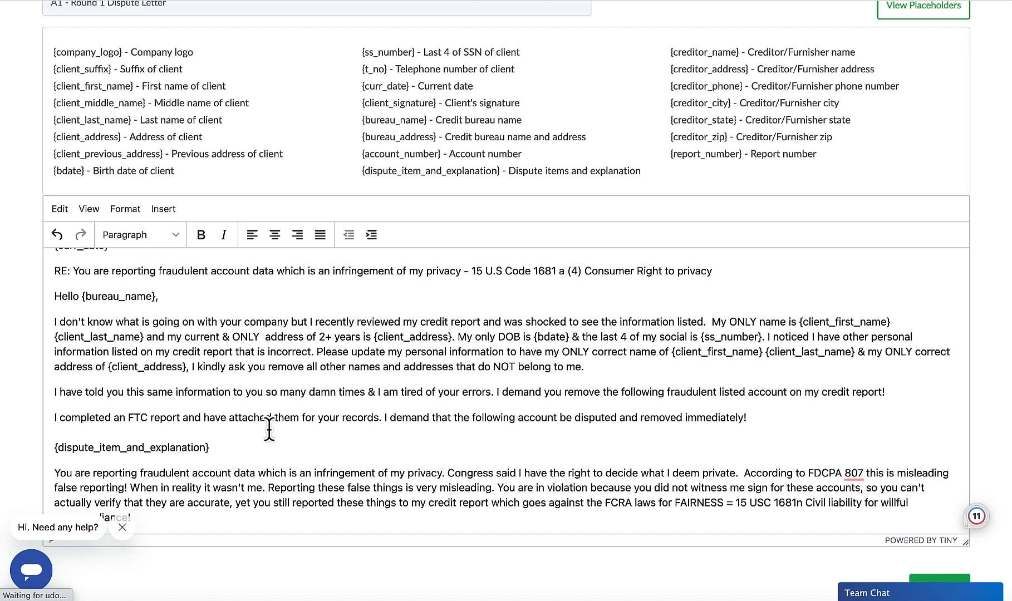
pyautogui.scroll(-1, 269, 428)
pyautogui.scroll(-1, 269, 428)
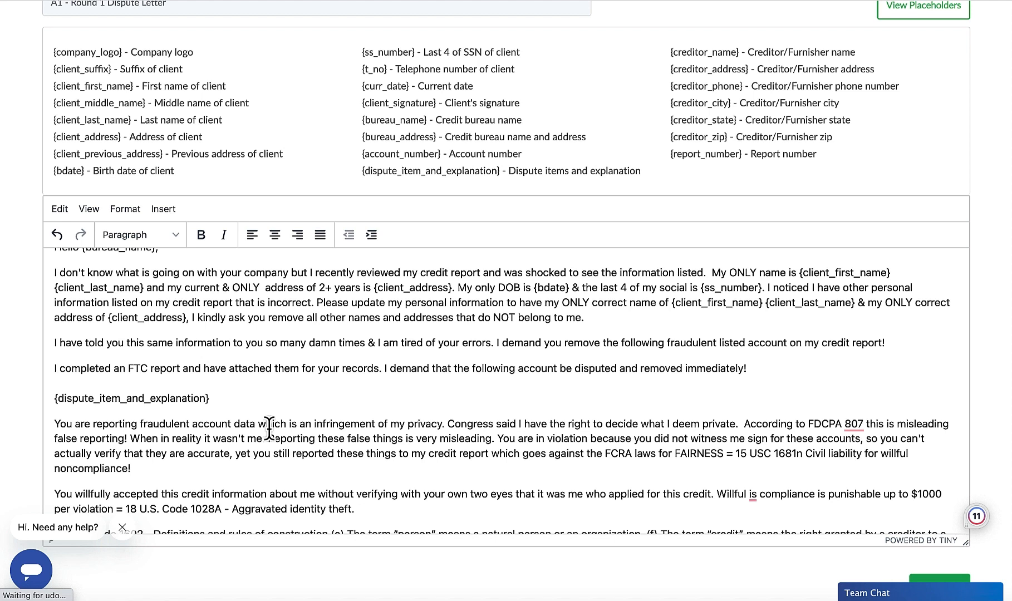
pyautogui.tripleClick(96, 399)
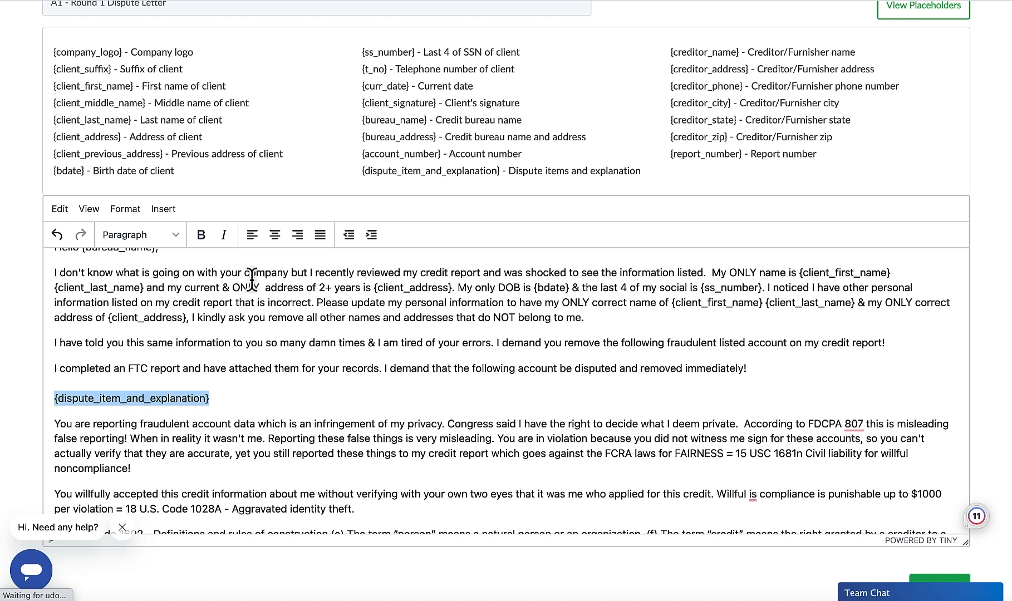
pyautogui.moveTo(597, 318); pyautogui.dragTo(42, 273)
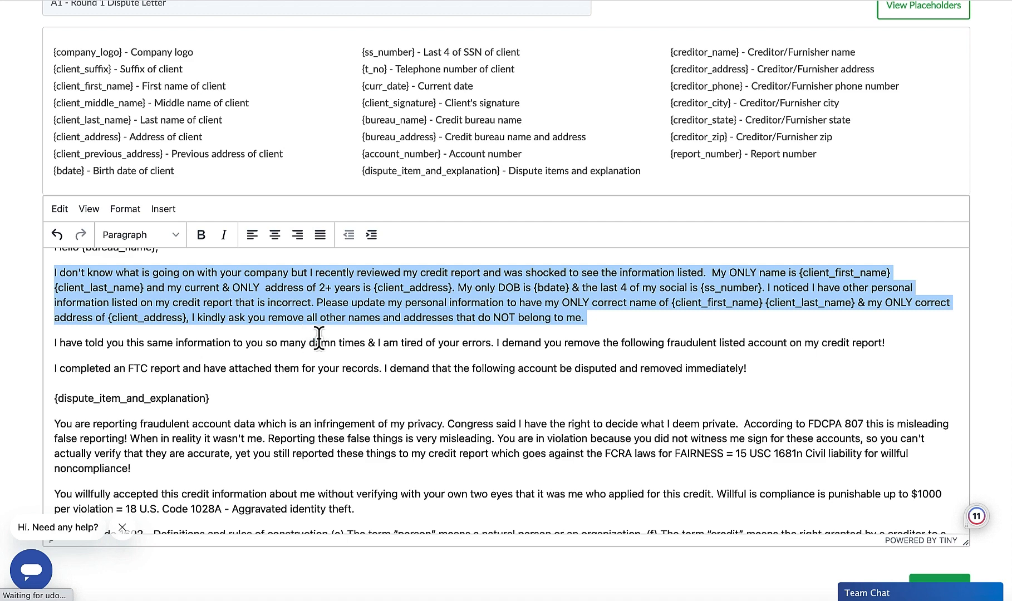
# Read through the letter body from the FTC report sentence to the 15 U.S.C. 1681g paragraph.
pyautogui.scroll(-1, 316, 338)
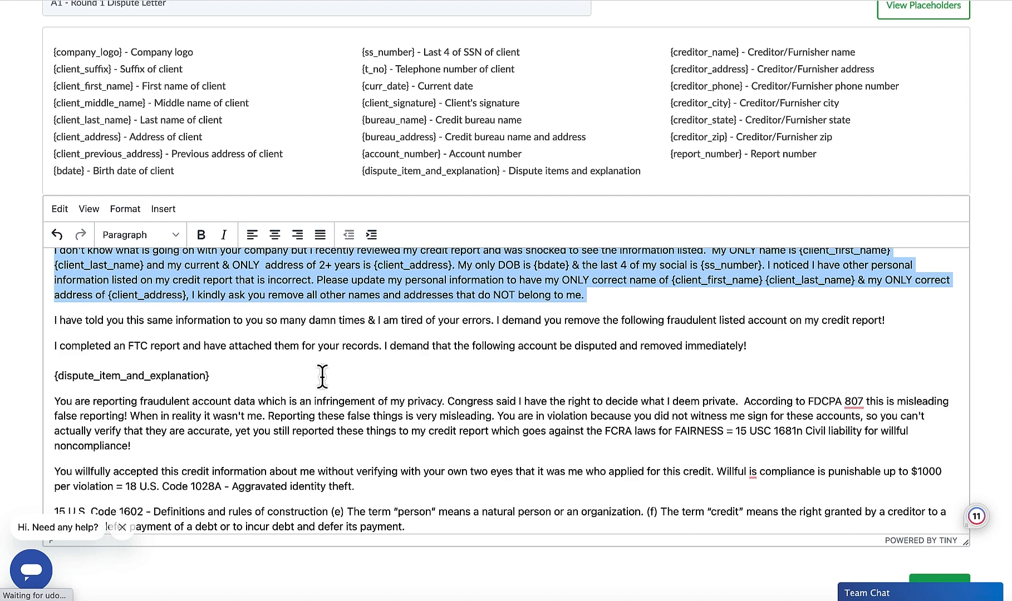
pyautogui.scroll(-4, 323, 376)
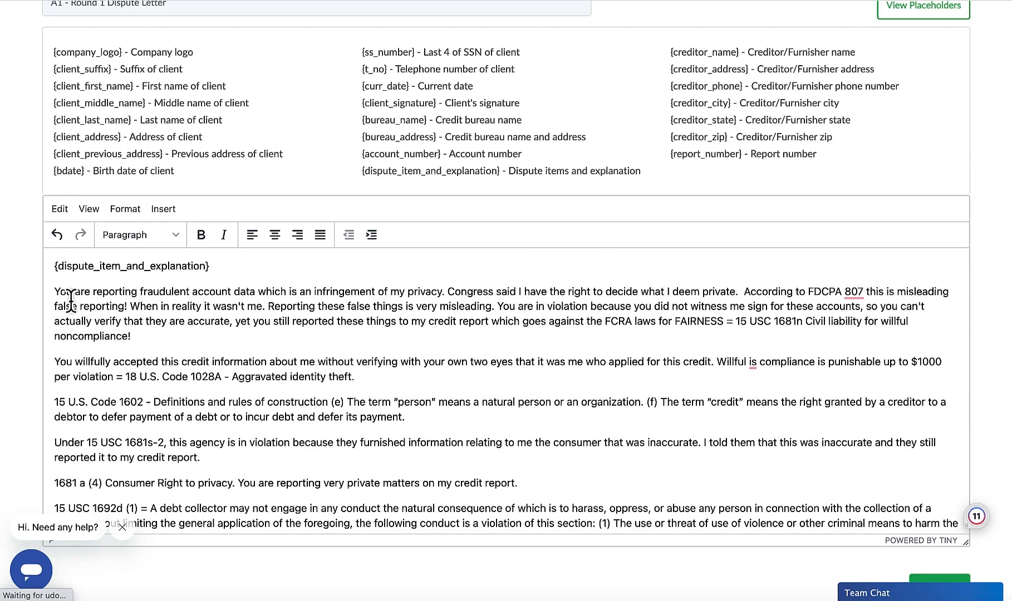
pyautogui.scroll(-3, 184, 351)
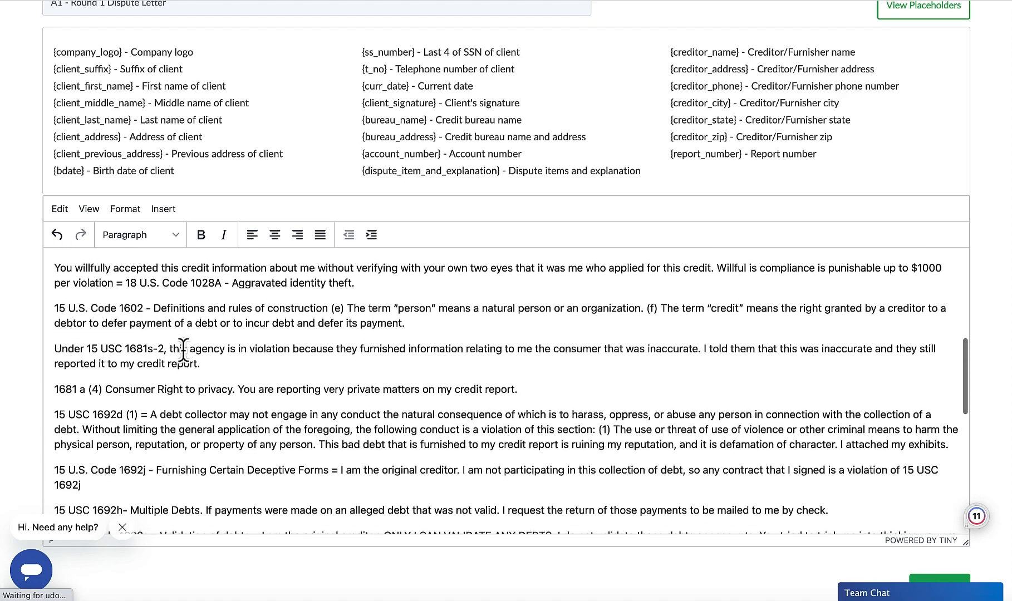
pyautogui.scroll(-5, 184, 351)
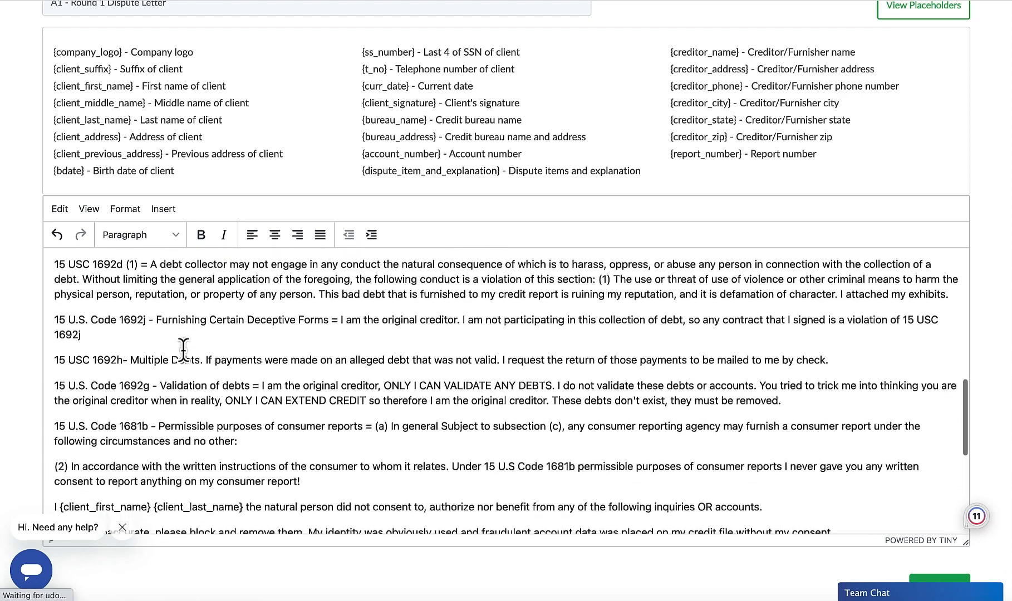
pyautogui.scroll(-5, 183, 351)
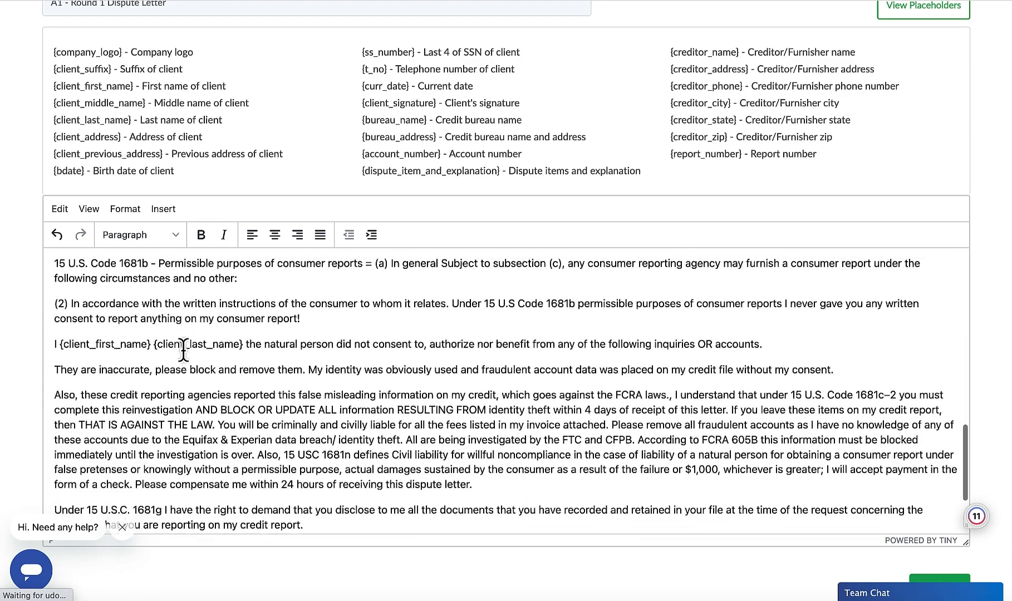
# Set the line height to 1 for the block of legal-code paragraphs starting at "15 U.S. Code 1602".
pyautogui.scroll(2, 184, 351)
pyautogui.moveTo(301, 388); pyautogui.dragTo(40, 373)
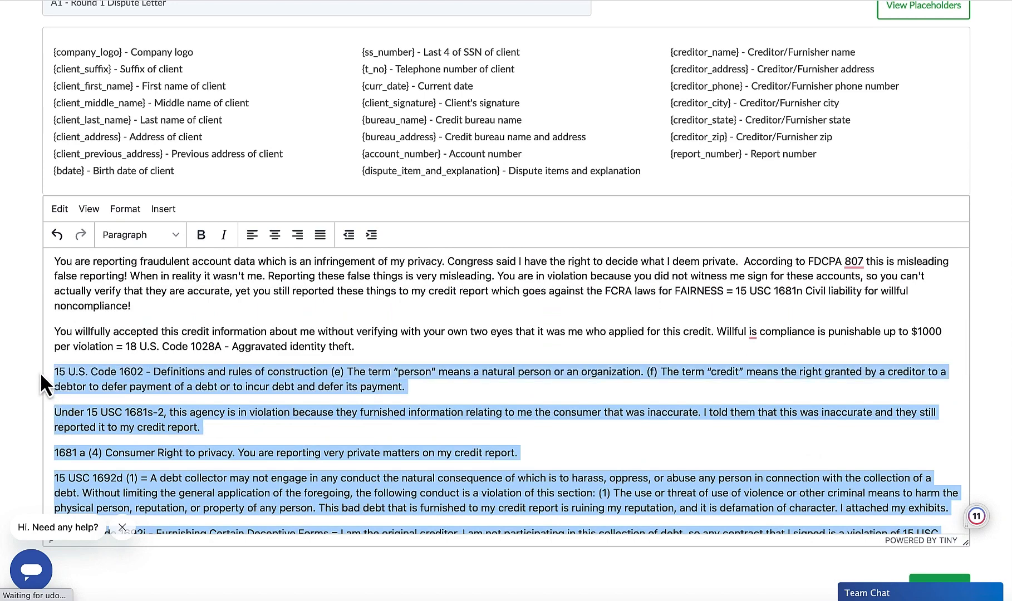
pyautogui.click(126, 209)
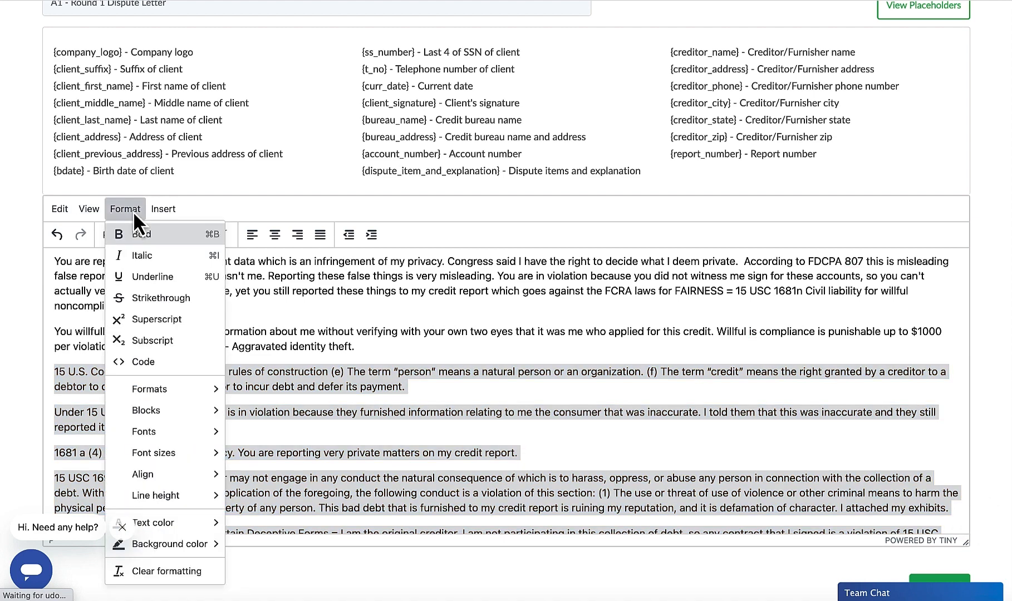
pyautogui.click(133, 211)
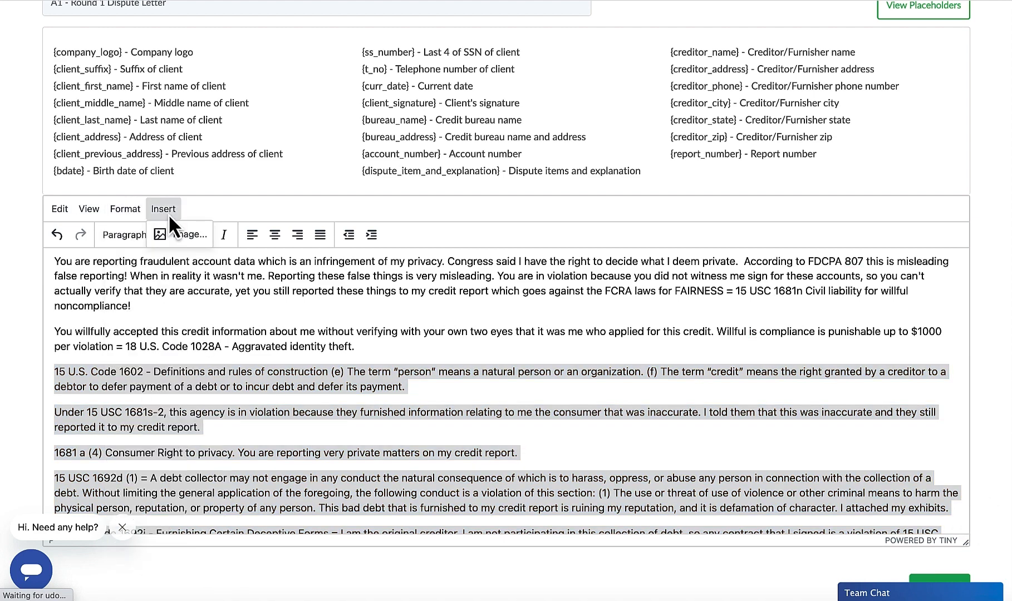
pyautogui.click(116, 212)
pyautogui.click(116, 215)
pyautogui.click(60, 208)
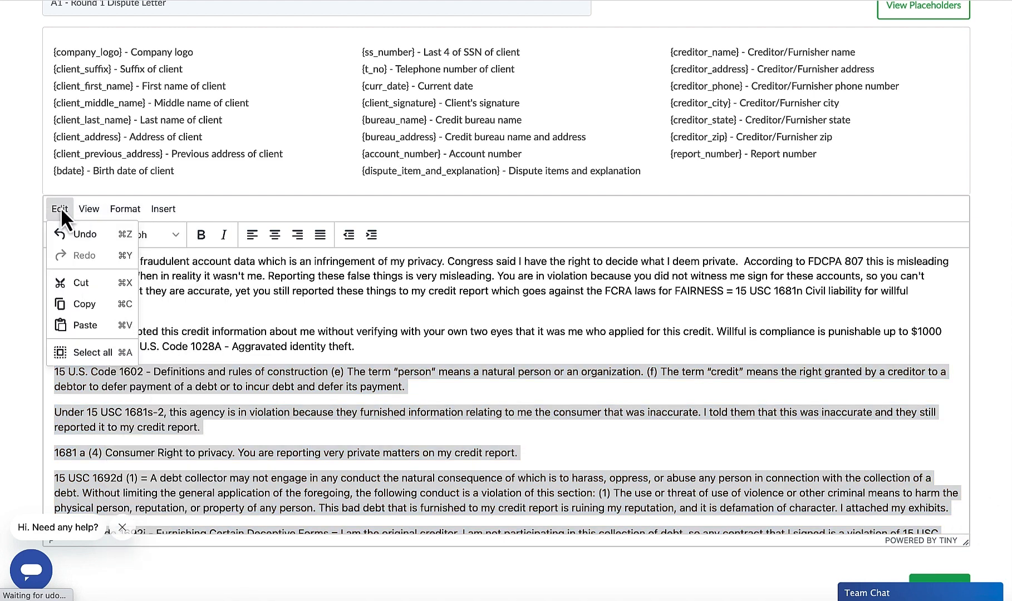
pyautogui.click(124, 211)
pyautogui.scroll(-3, 145, 265)
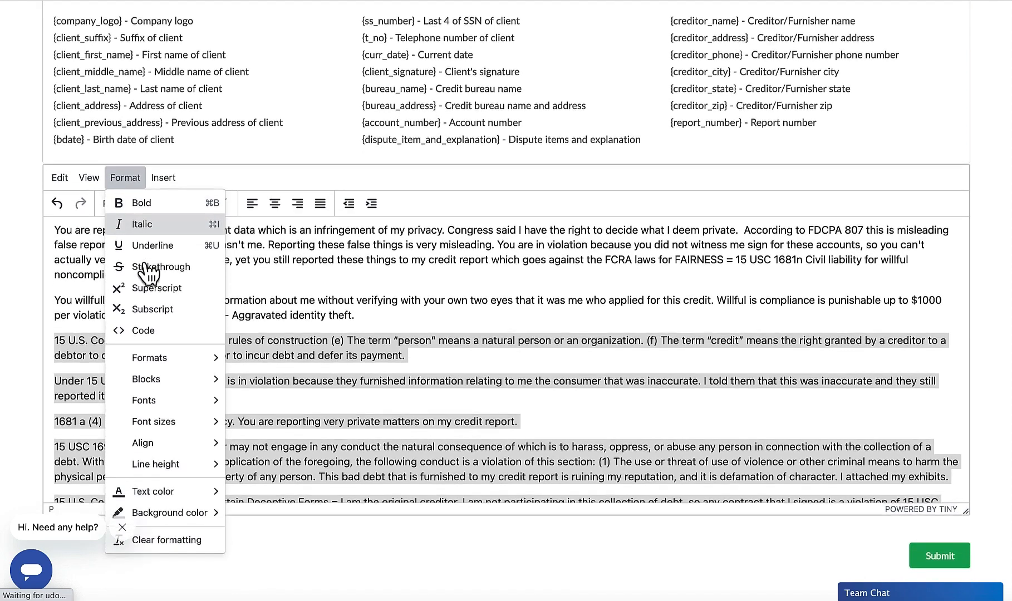
pyautogui.moveTo(149, 305)
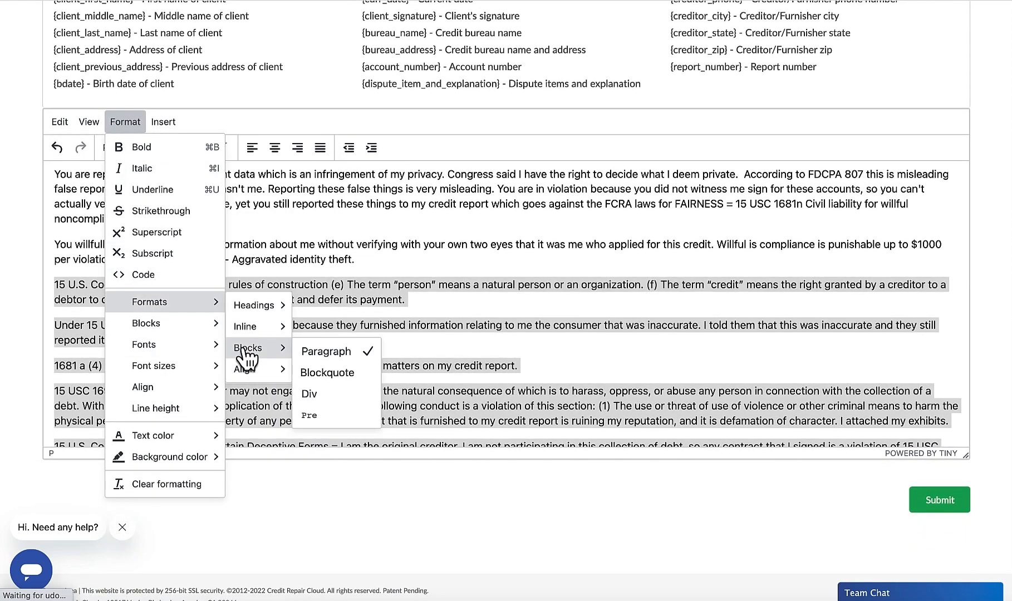
pyautogui.moveTo(244, 329)
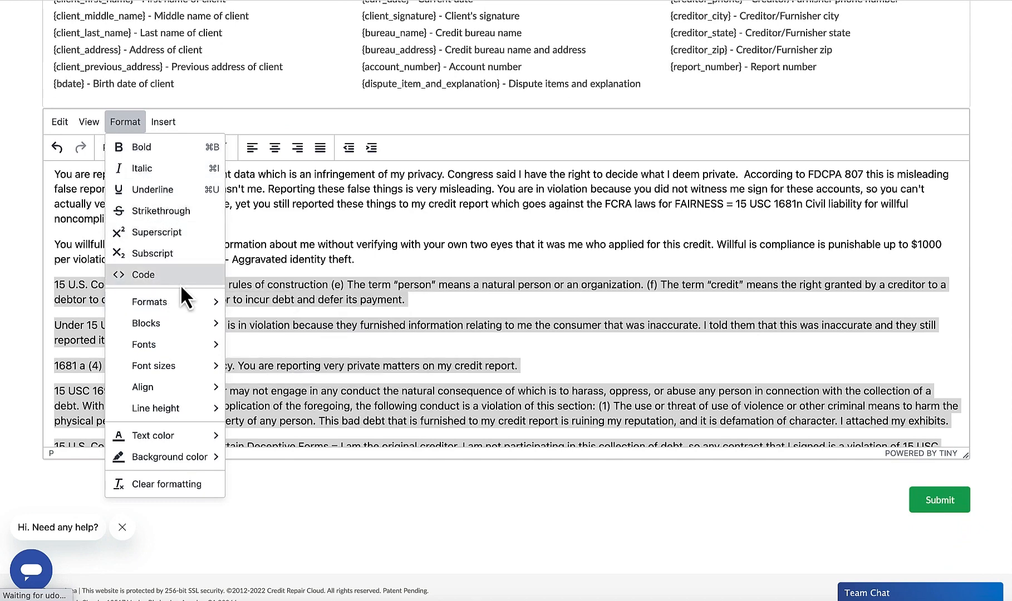
pyautogui.moveTo(174, 326)
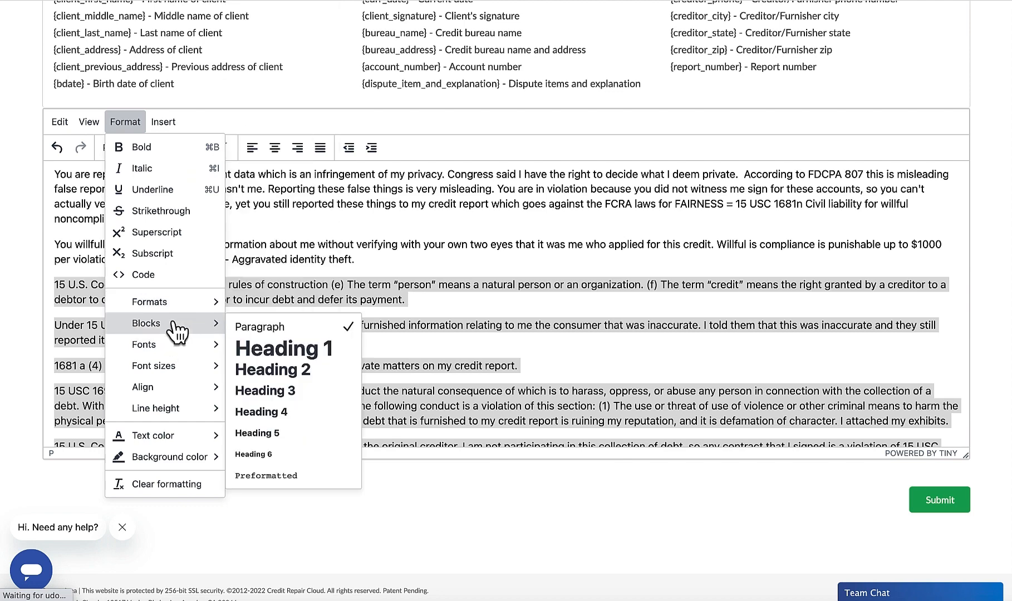
pyautogui.moveTo(167, 345)
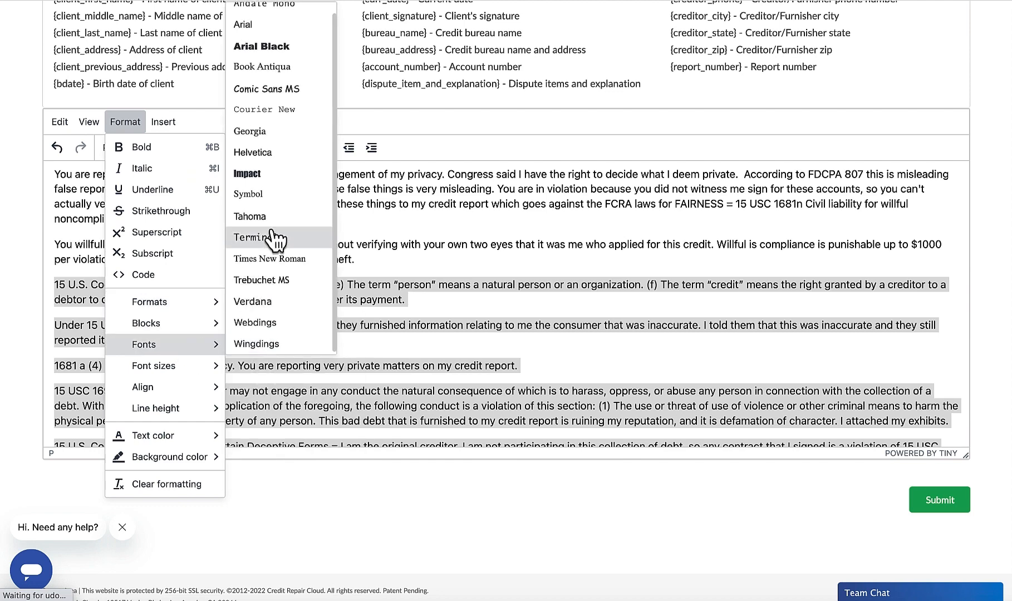
pyautogui.moveTo(165, 397)
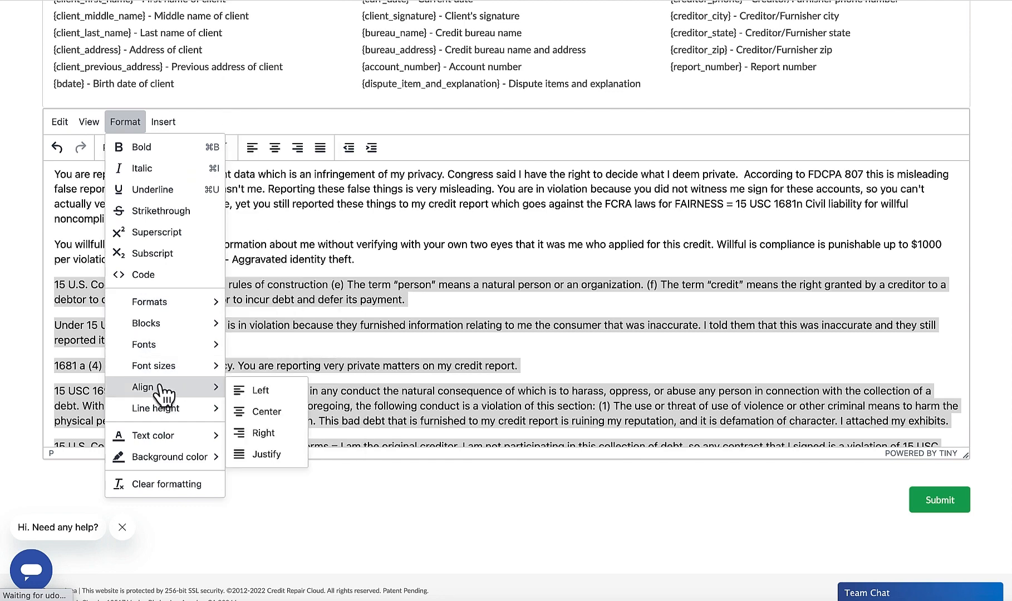
pyautogui.moveTo(159, 369)
pyautogui.scroll(-1, 159, 372)
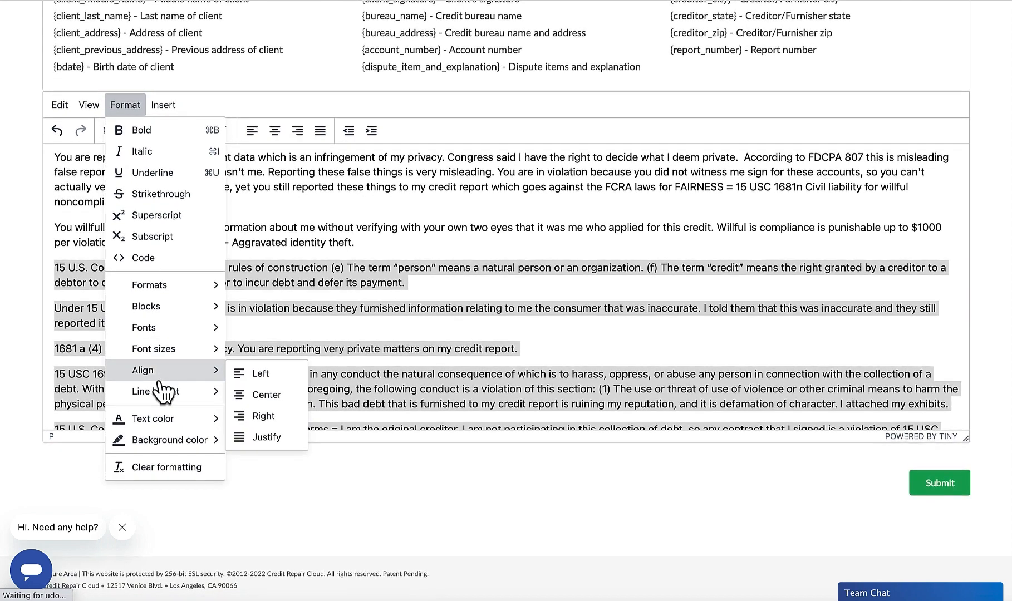
pyautogui.moveTo(183, 419)
pyautogui.moveTo(201, 393)
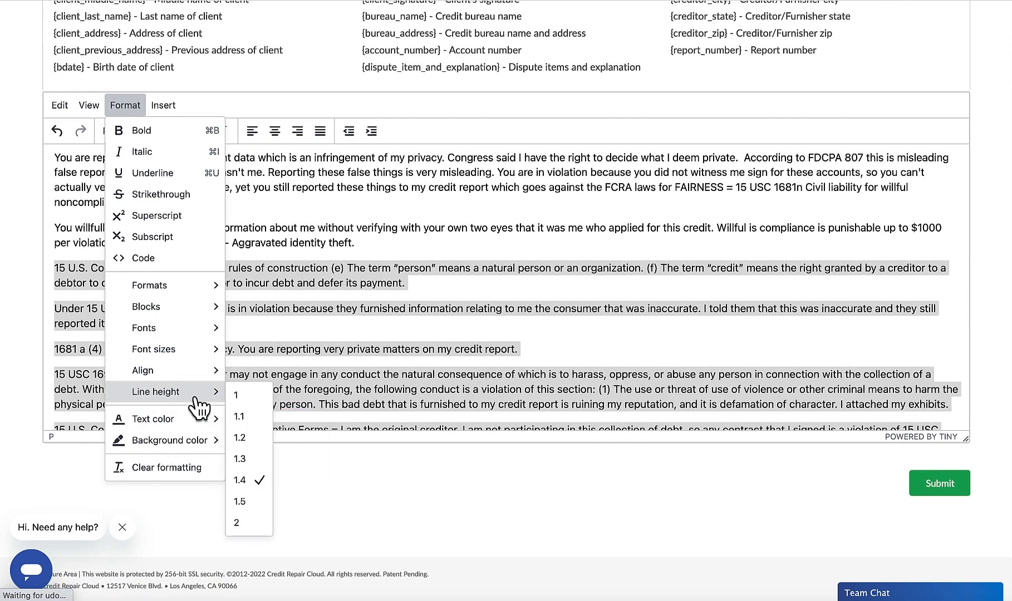
pyautogui.click(234, 394)
pyautogui.click(146, 322)
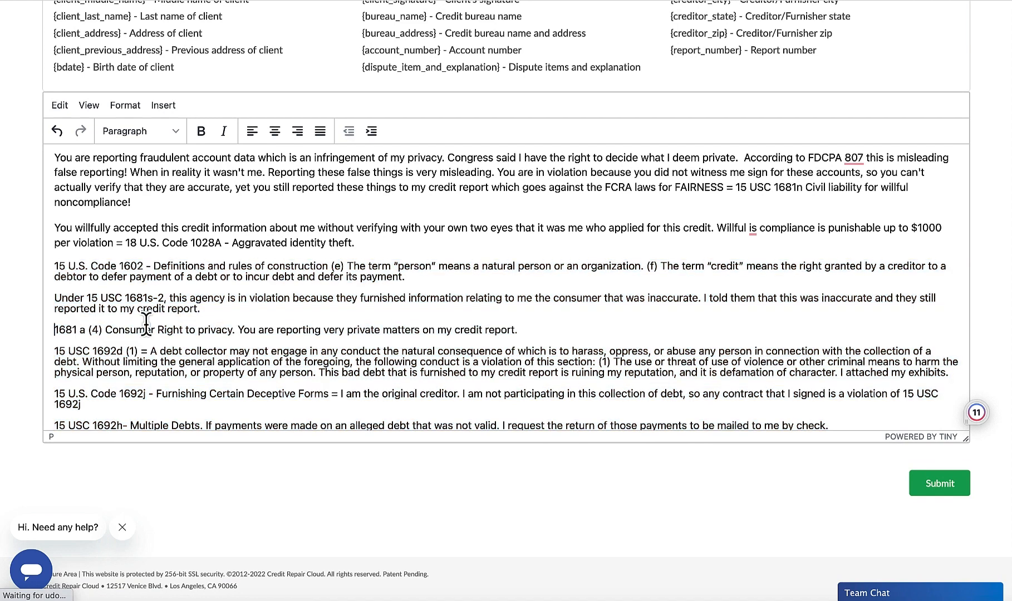
# Set the line height of the entire letter text to 1.
pyautogui.hotkey('ctrl', 'a')
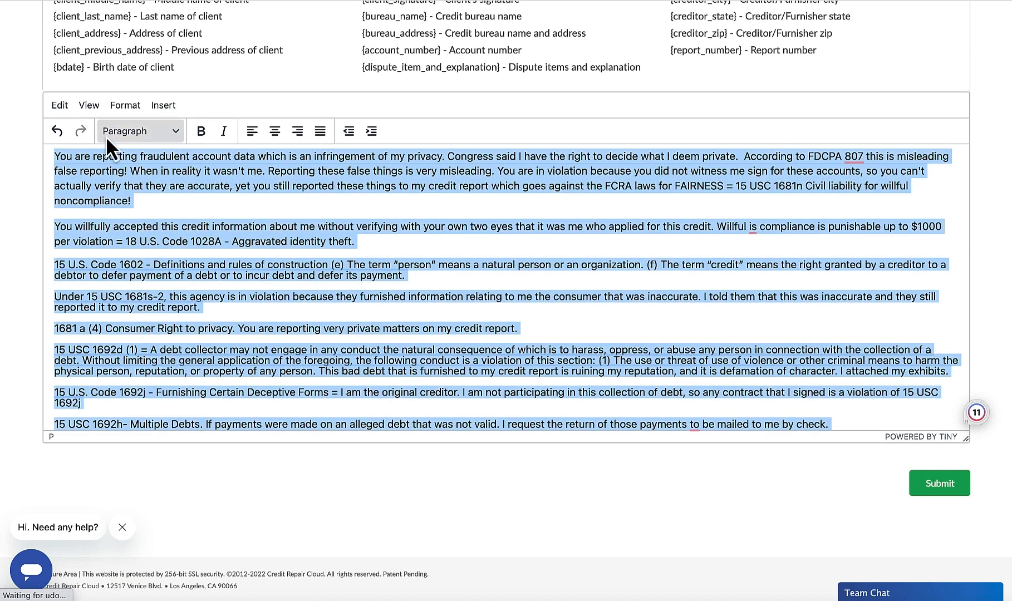
pyautogui.click(125, 109)
pyautogui.moveTo(206, 392)
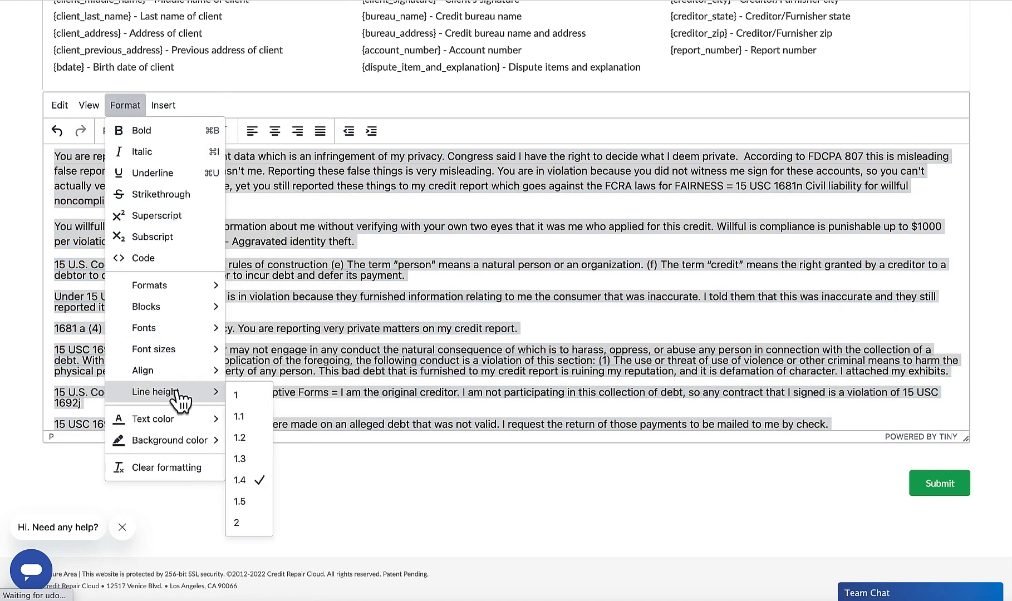
pyautogui.click(236, 395)
pyautogui.click(251, 345)
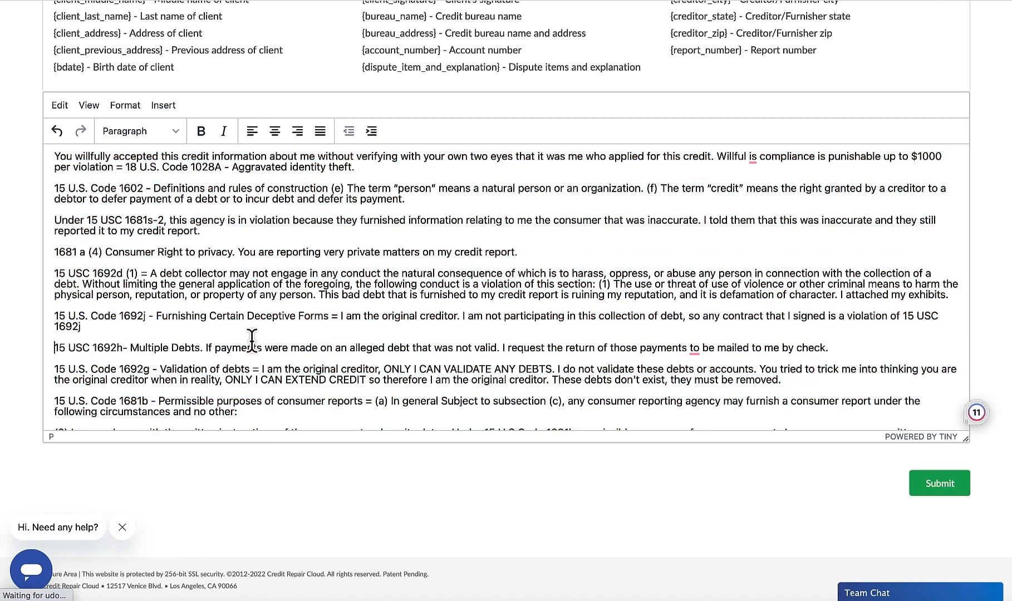
pyautogui.scroll(3, 252, 341)
pyautogui.scroll(5, 252, 340)
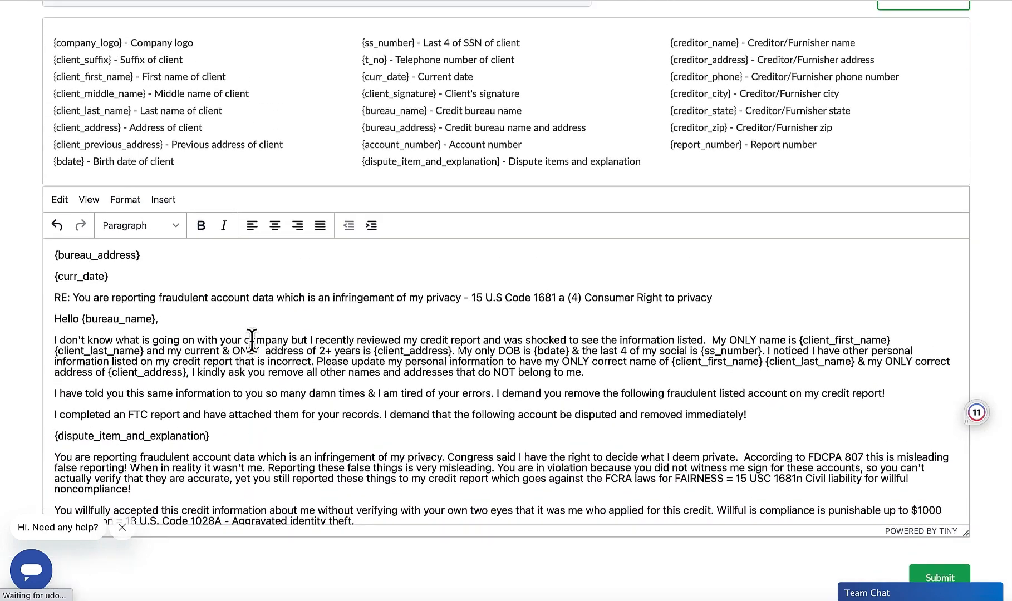
pyautogui.scroll(-5, 245, 278)
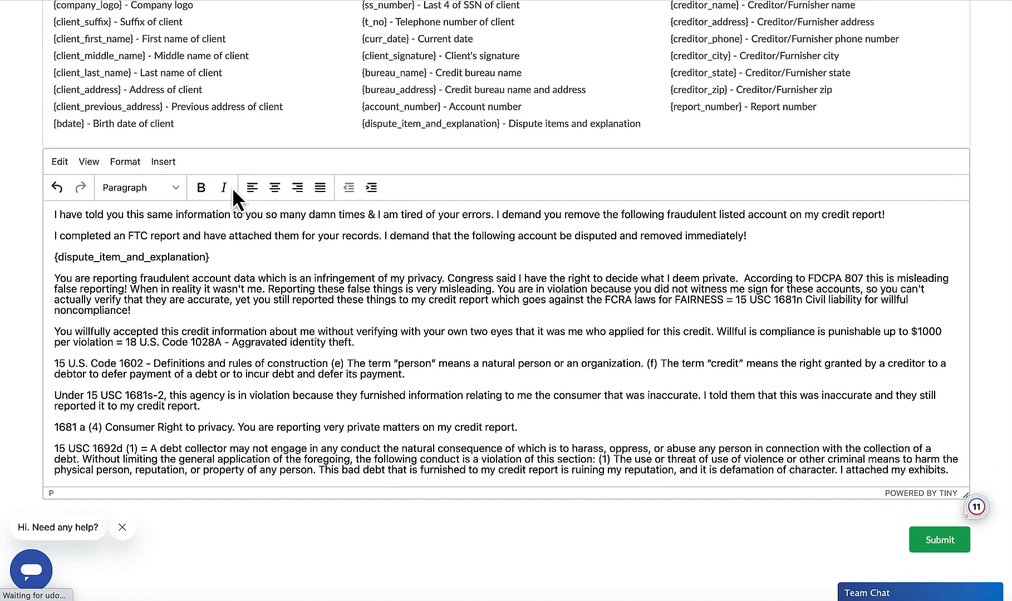
pyautogui.scroll(-1, 232, 188)
pyautogui.click(120, 147)
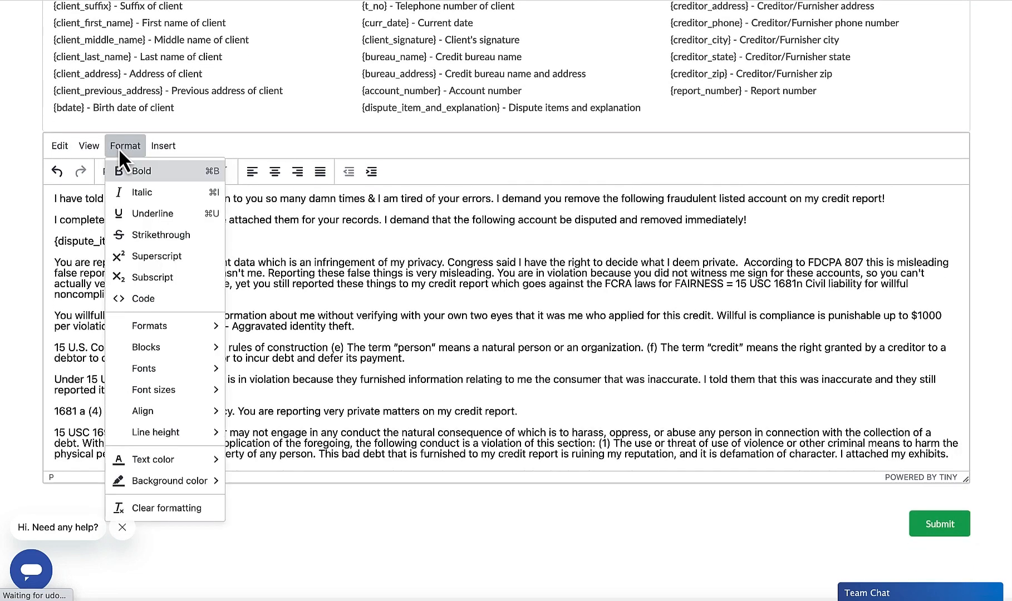
pyautogui.moveTo(171, 483)
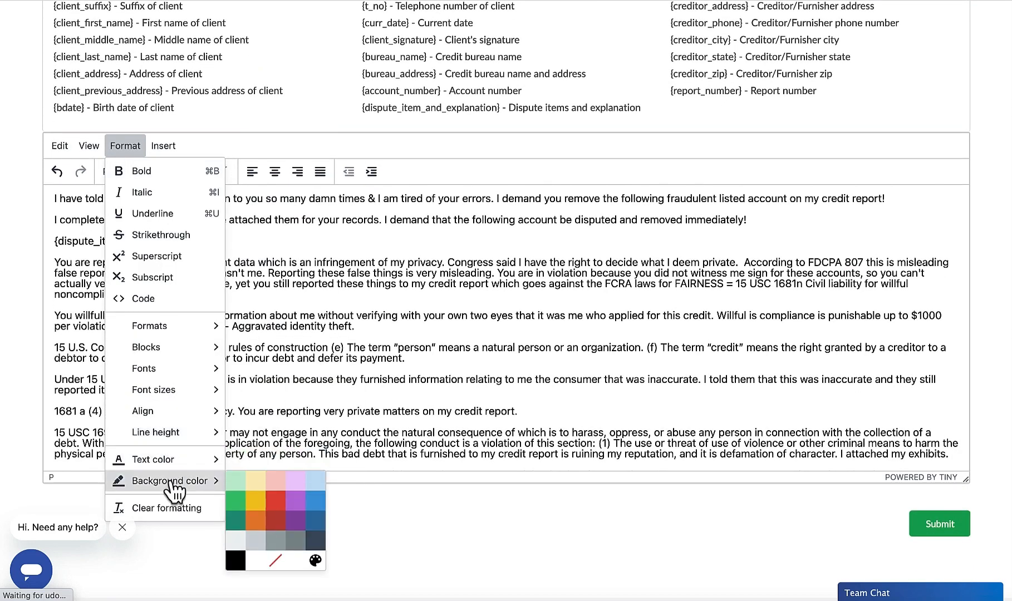
pyautogui.moveTo(153, 466)
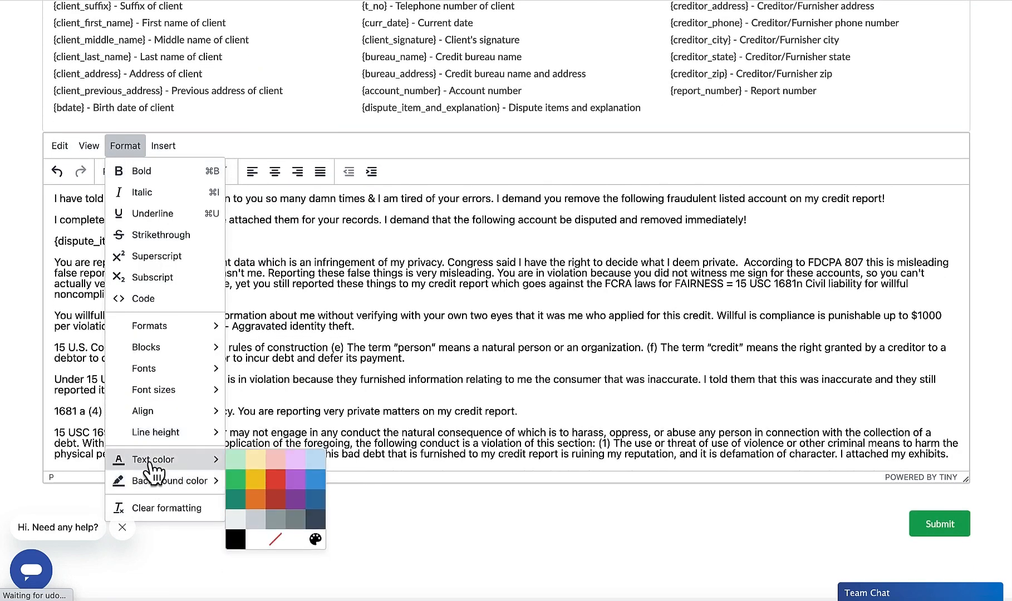
pyautogui.click(286, 397)
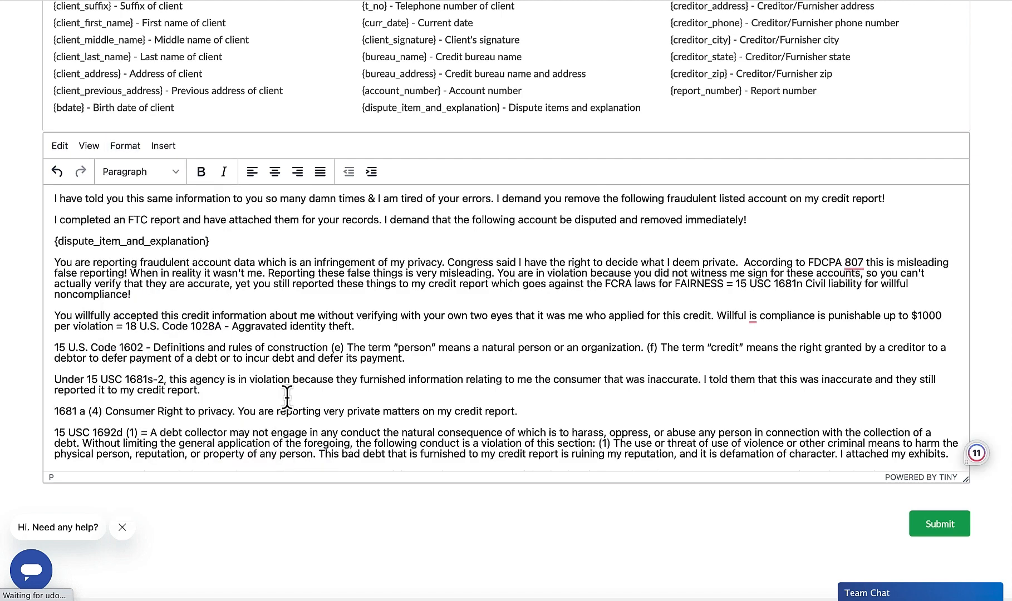
# Review the whole letter from {bureau_address} to the closing, checking its spacing, its placeholders and where the no-consent statement sits.
pyautogui.scroll(-5, 287, 398)
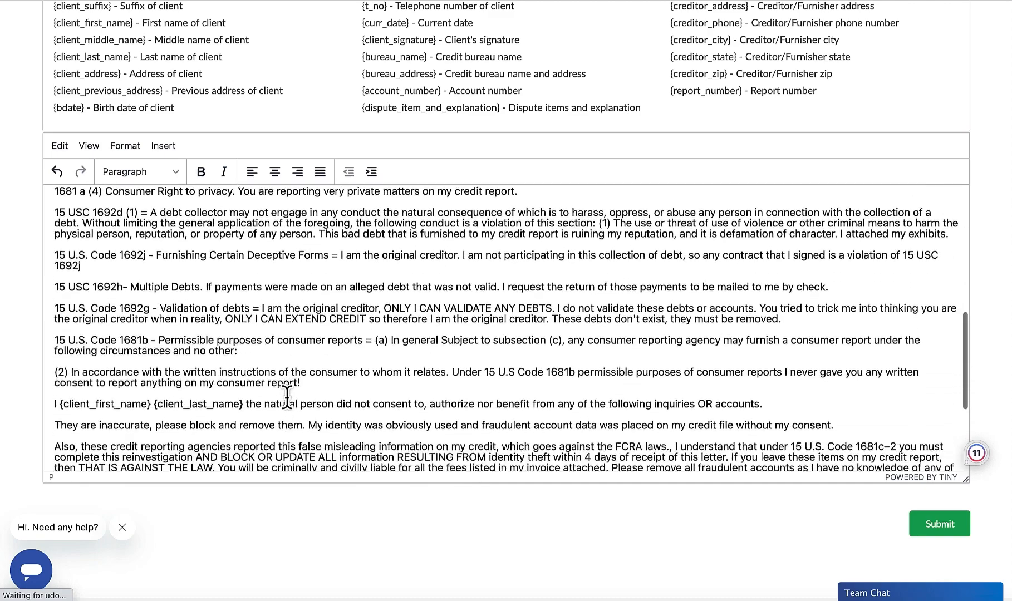
pyautogui.scroll(-3, 287, 398)
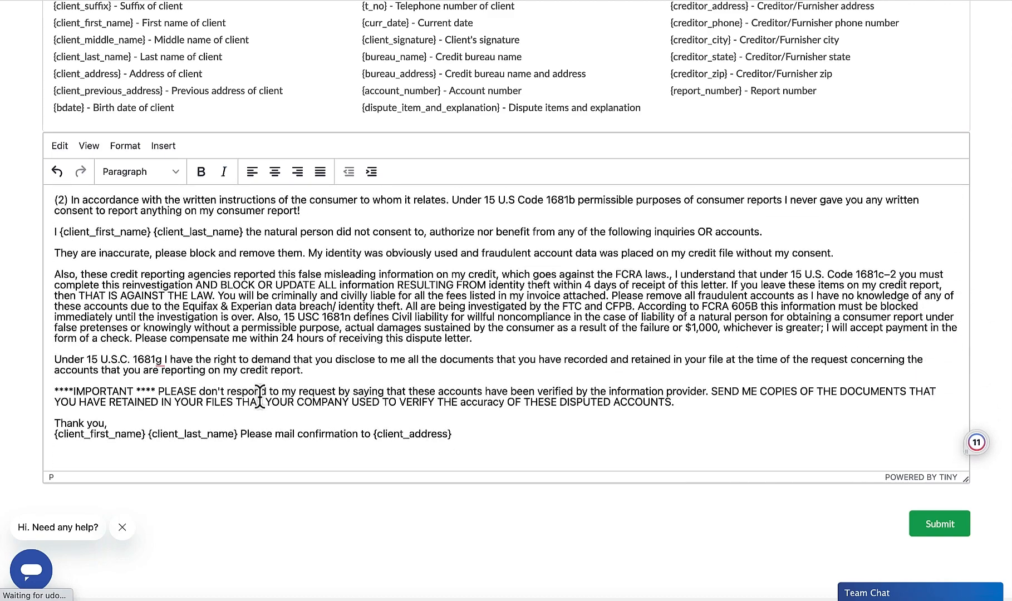
pyautogui.scroll(15, 200, 396)
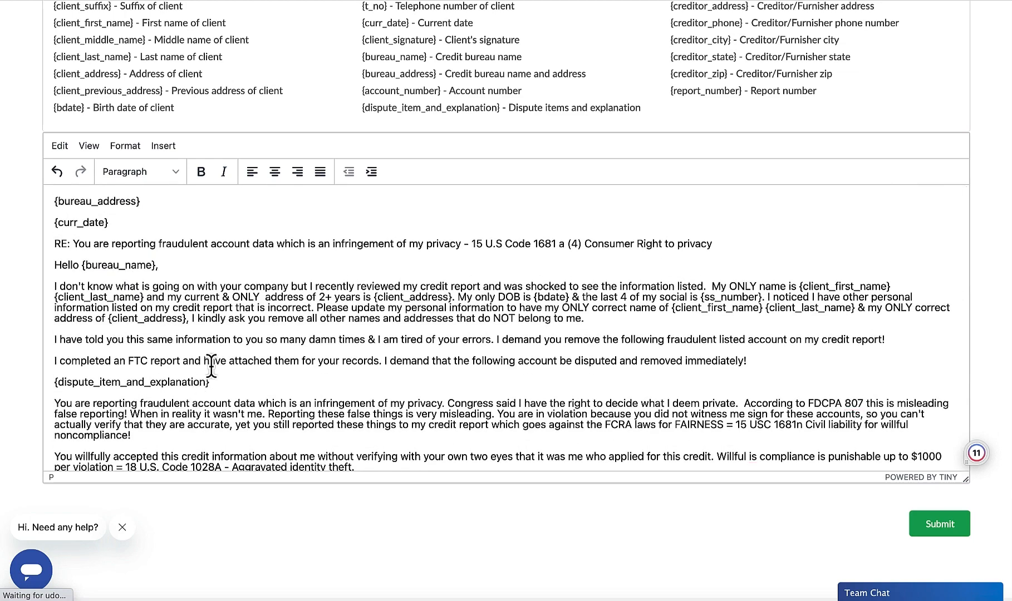
pyautogui.scroll(-5, 211, 366)
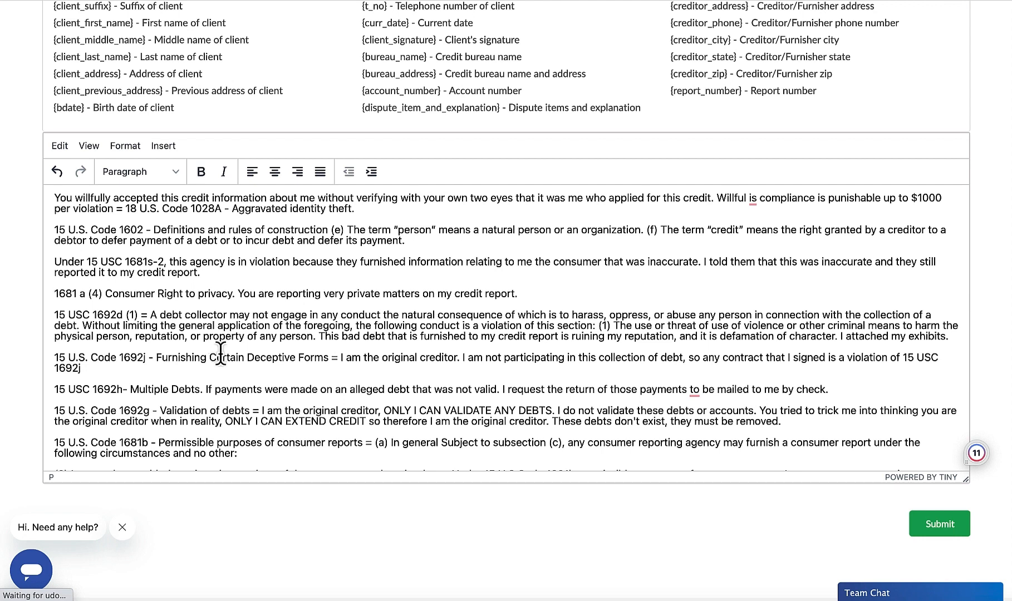
pyautogui.scroll(10, 221, 352)
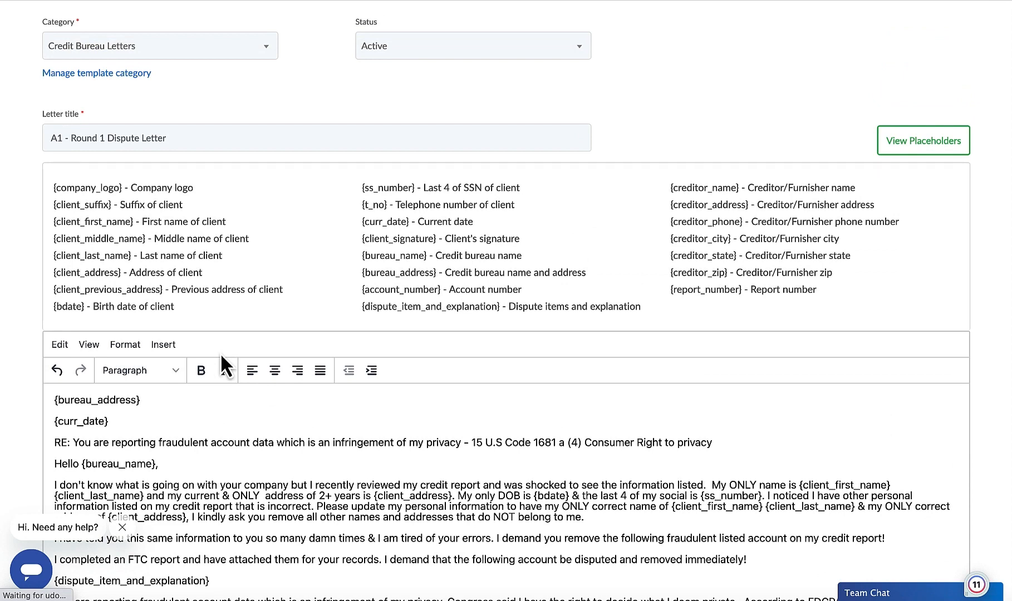
pyautogui.scroll(-1, 220, 352)
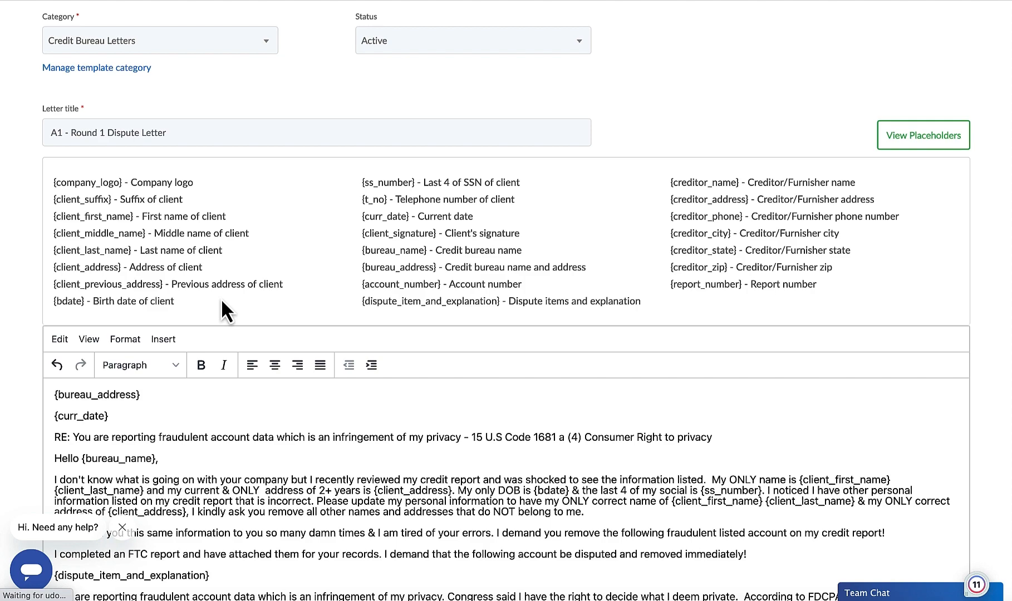
pyautogui.scroll(-4, 303, 333)
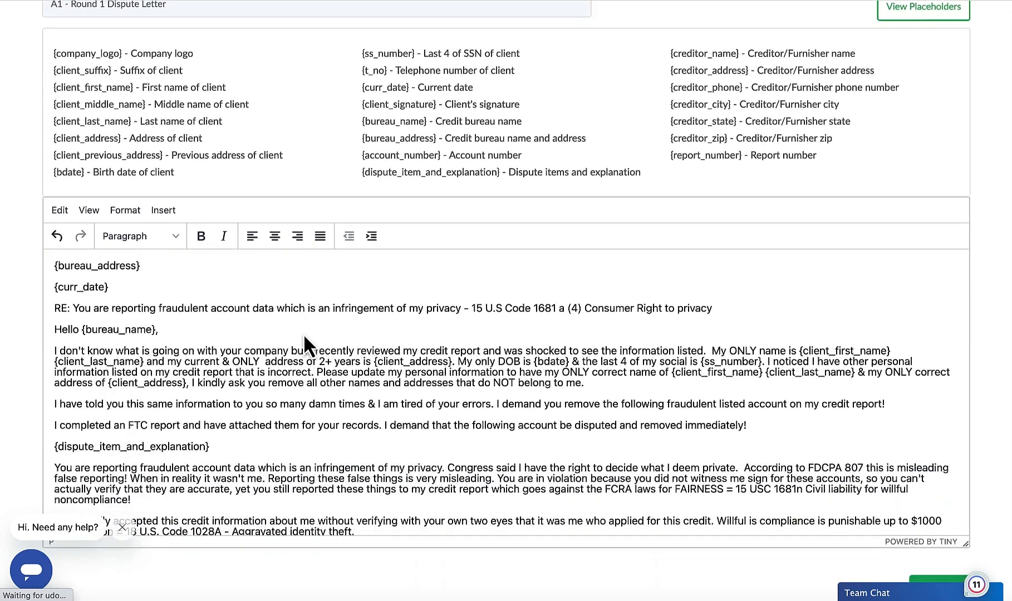
pyautogui.scroll(4, 303, 334)
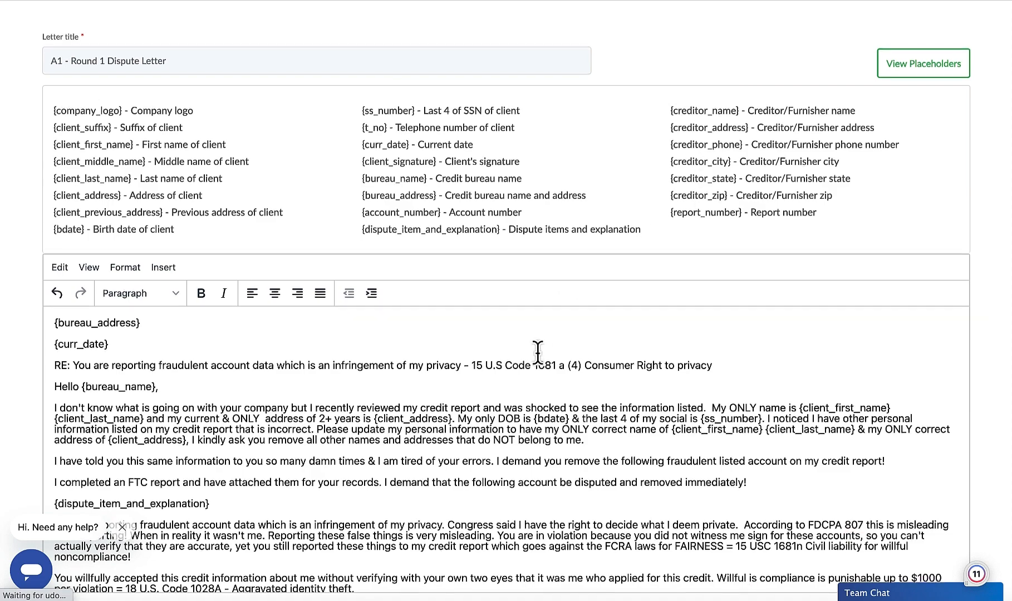
pyautogui.scroll(-1, 537, 352)
pyautogui.scroll(-3, 440, 384)
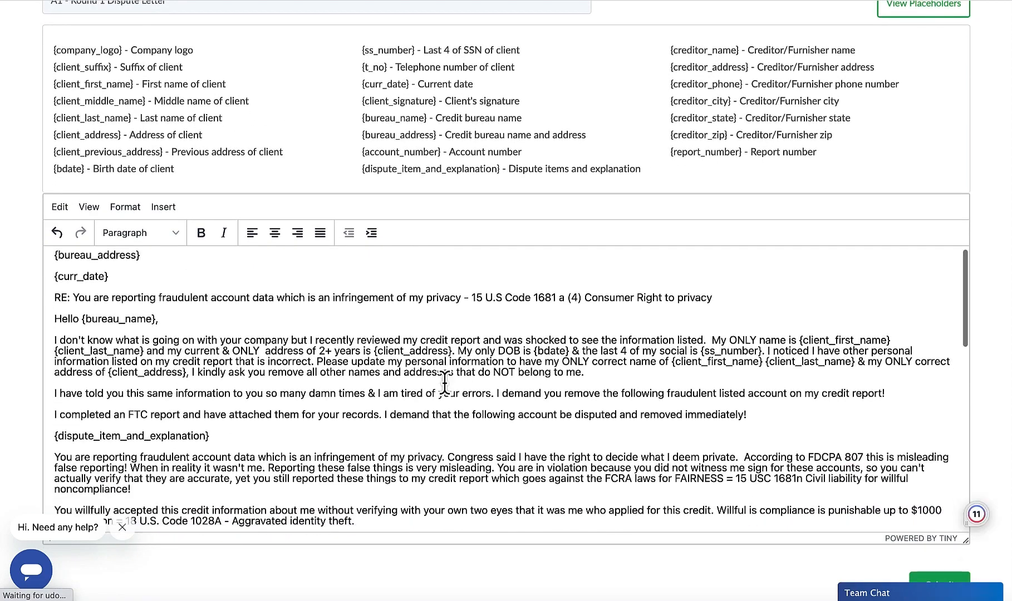
pyautogui.scroll(-10, 436, 388)
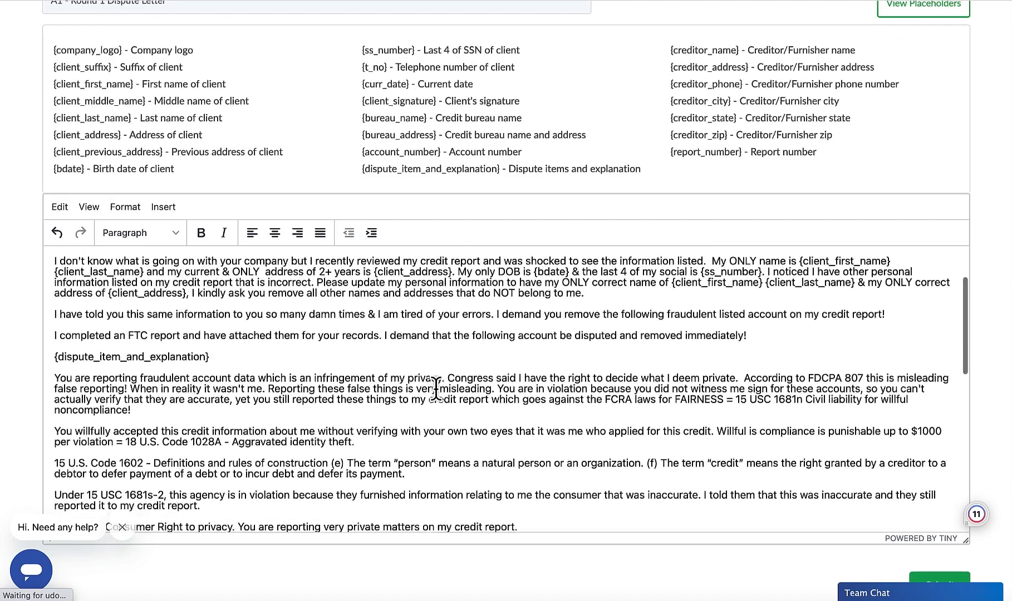
pyautogui.scroll(-15, 436, 388)
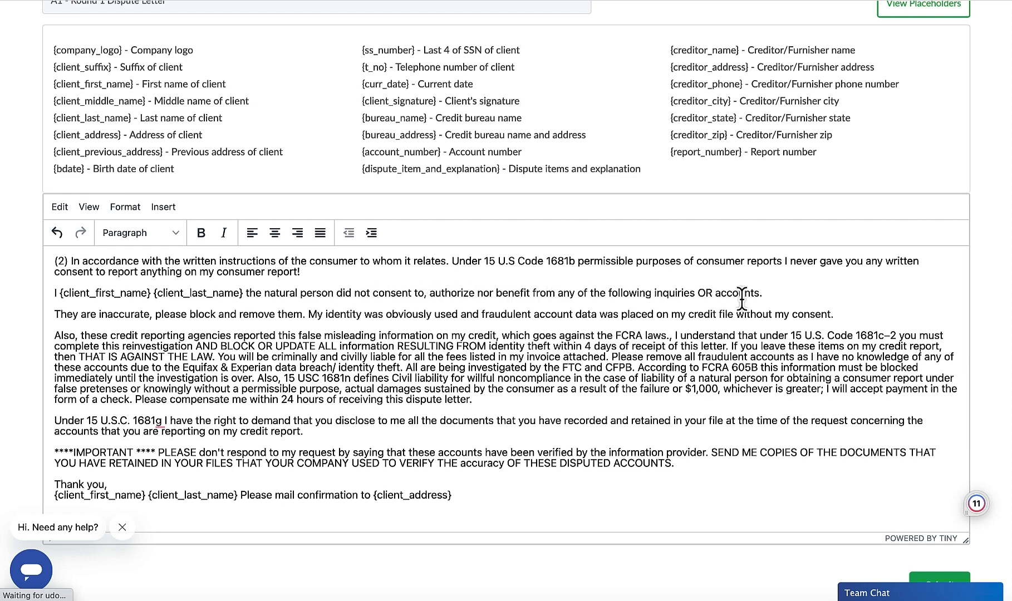
pyautogui.tripleClick(694, 294)
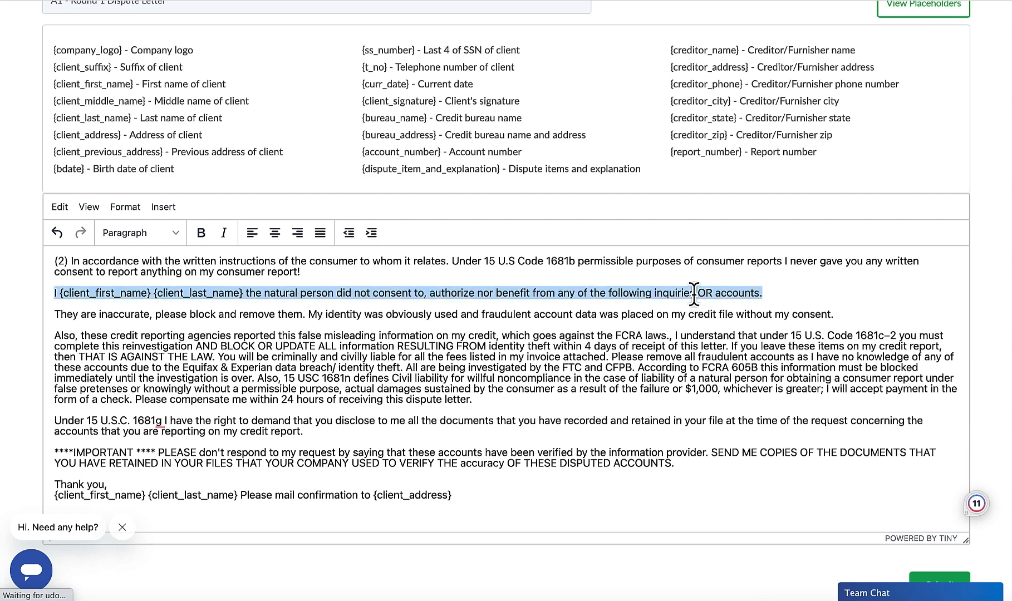
pyautogui.press('BackSpace')
pyautogui.press('BackSpace')
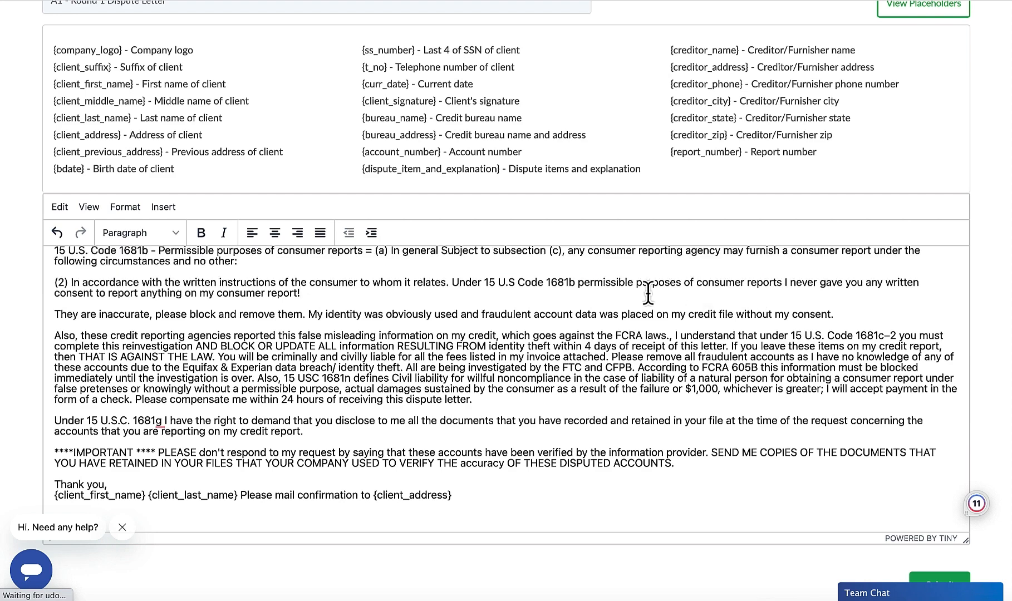
pyautogui.scroll(2, 648, 292)
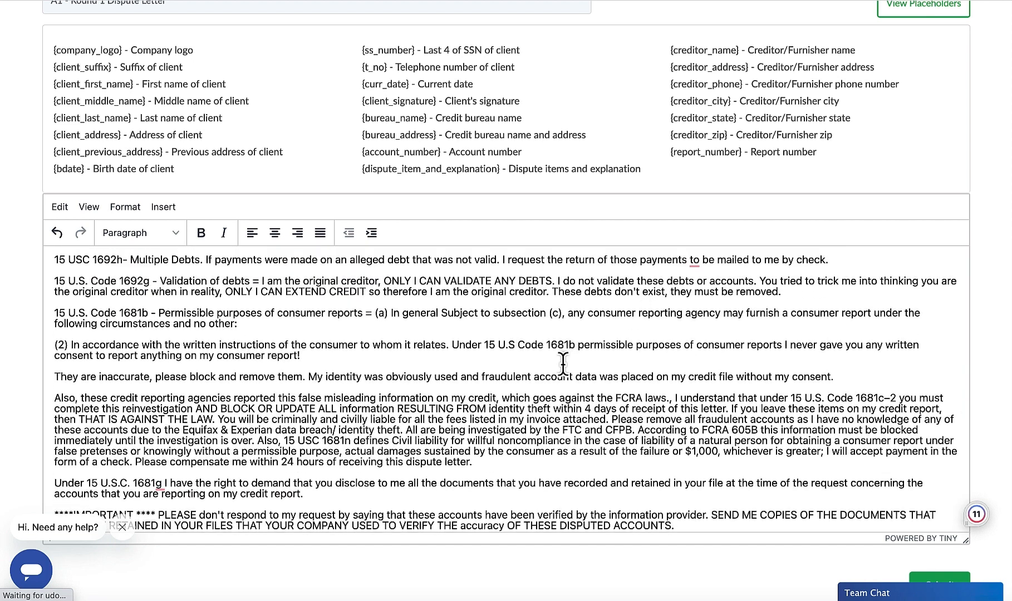
pyautogui.hotkey('ctrl', 'z')
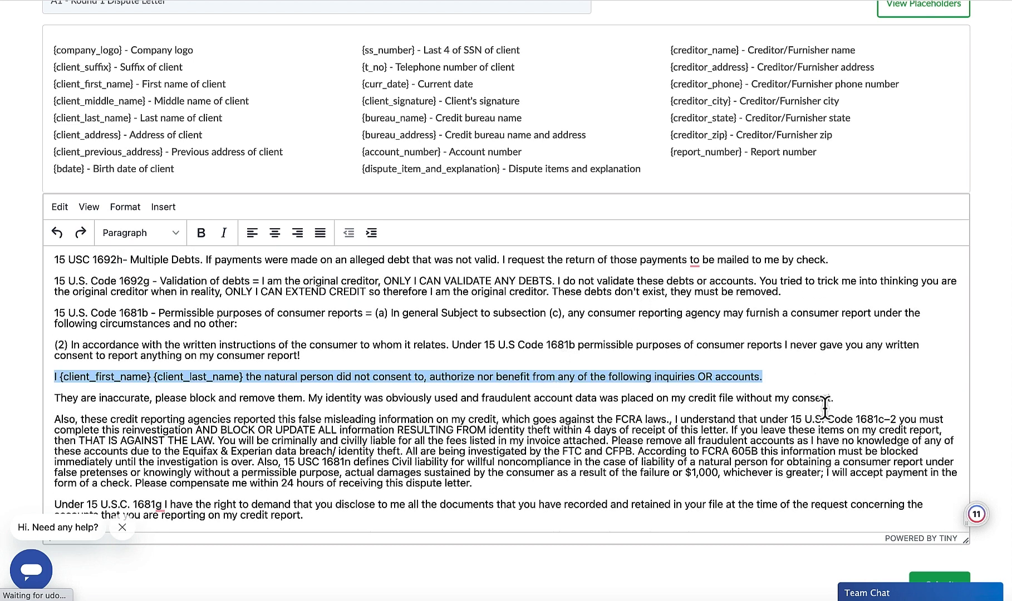
# Move the "I {client_first_name} {client_last_name} the natural person" and "They are inaccurate" paragraphs to directly after the FTC report paragraph.
pyautogui.click(845, 398)
pyautogui.moveTo(846, 397); pyautogui.dragTo(49, 378)
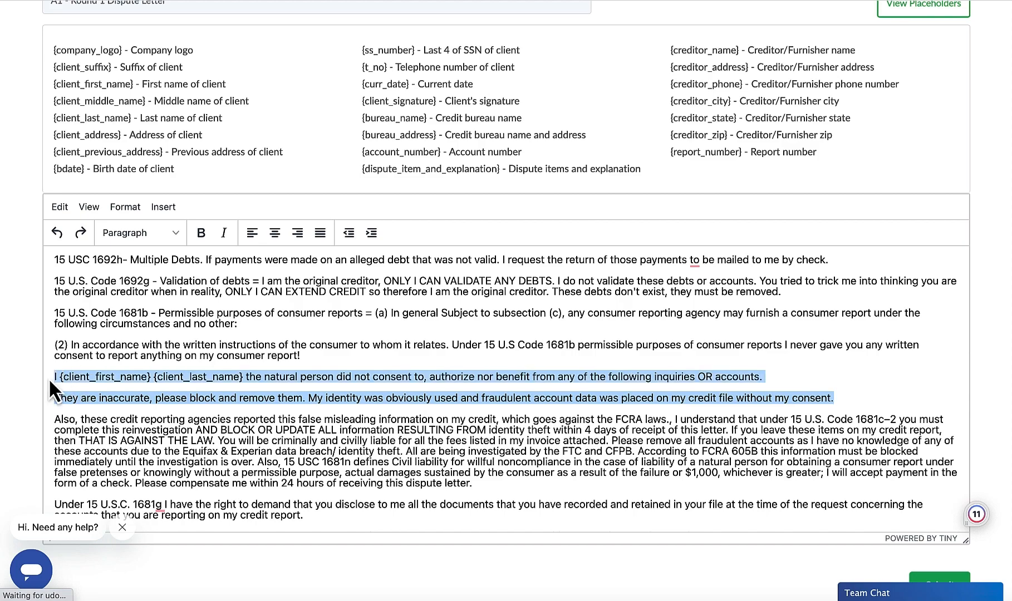
pyautogui.press('BackSpace')
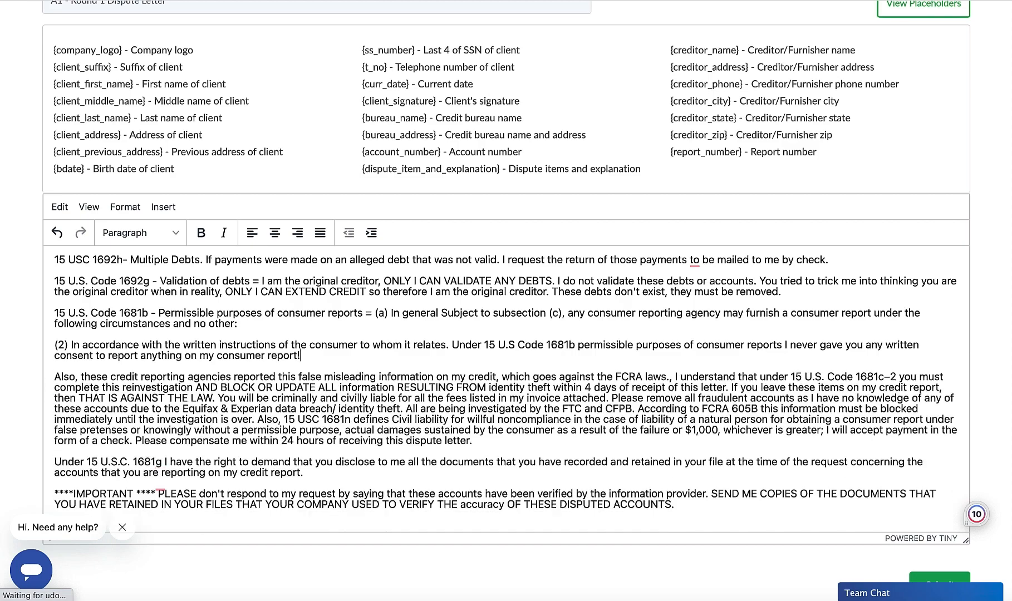
pyautogui.scroll(4, 98, 425)
pyautogui.scroll(10, 98, 426)
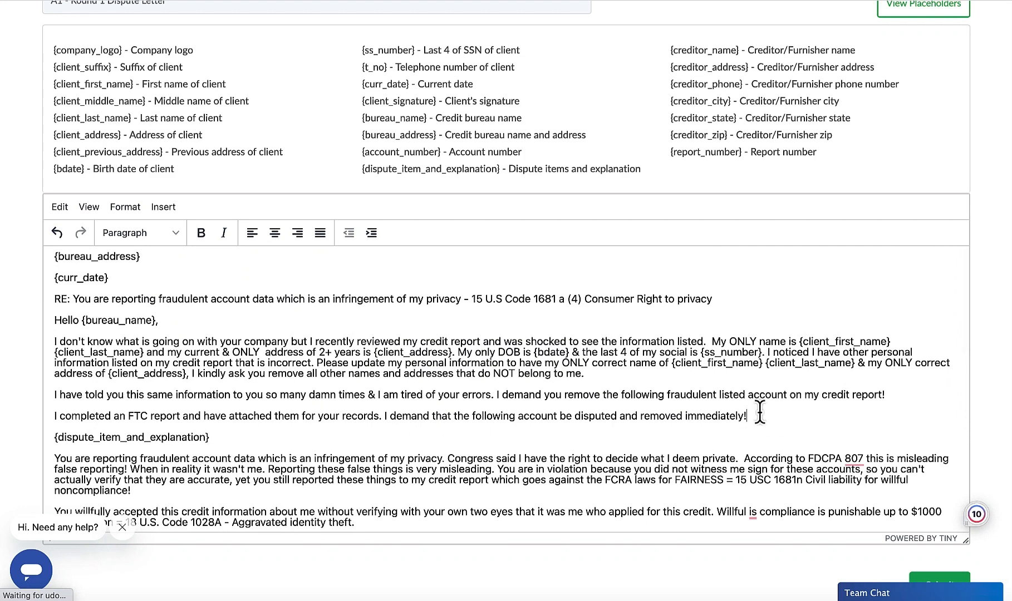
pyautogui.hotkey('ctrl', 'z')
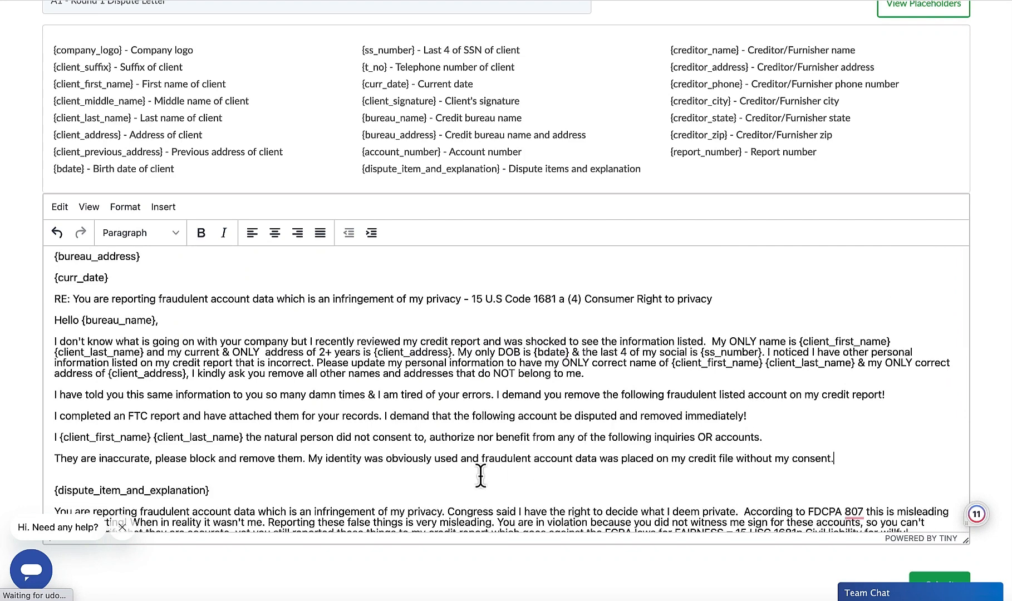
# Merge the two moved paragraphs into the FTC report paragraph and remove the extra blank line above {dispute_item_and_explanation}.
pyautogui.click(55, 458)
pyautogui.press('BackSpace')
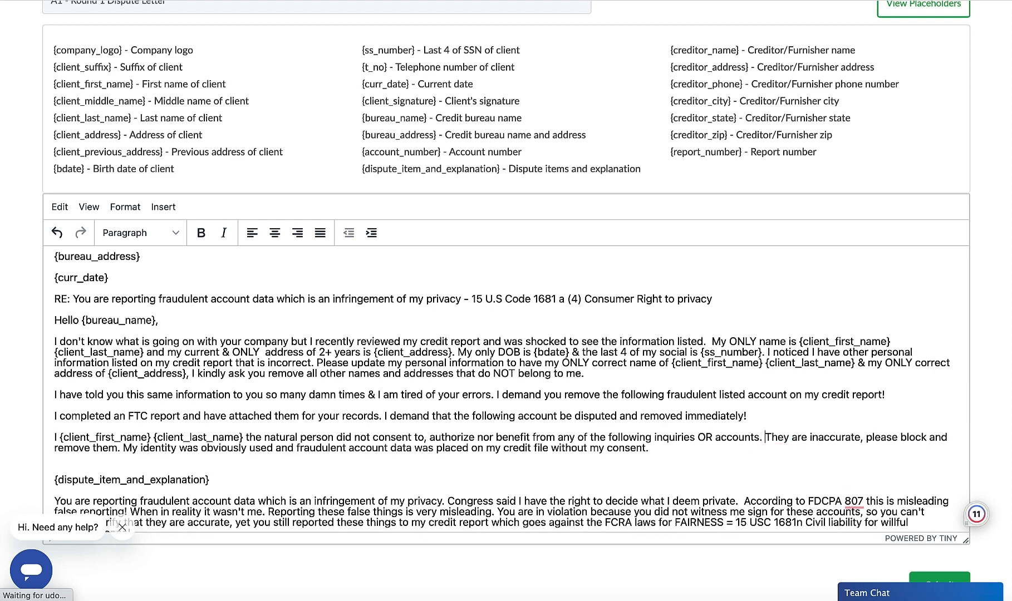
pyautogui.click(56, 437)
pyautogui.press('BackSpace')
pyautogui.scroll(-1, 115, 437)
pyautogui.click(93, 425)
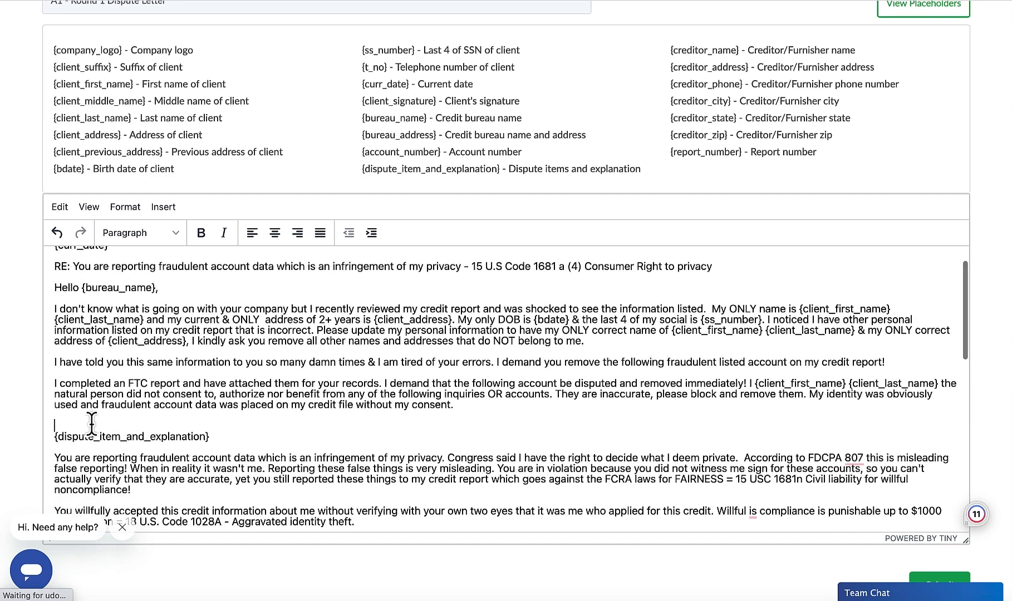
pyautogui.press('BackSpace')
pyautogui.press('Return')
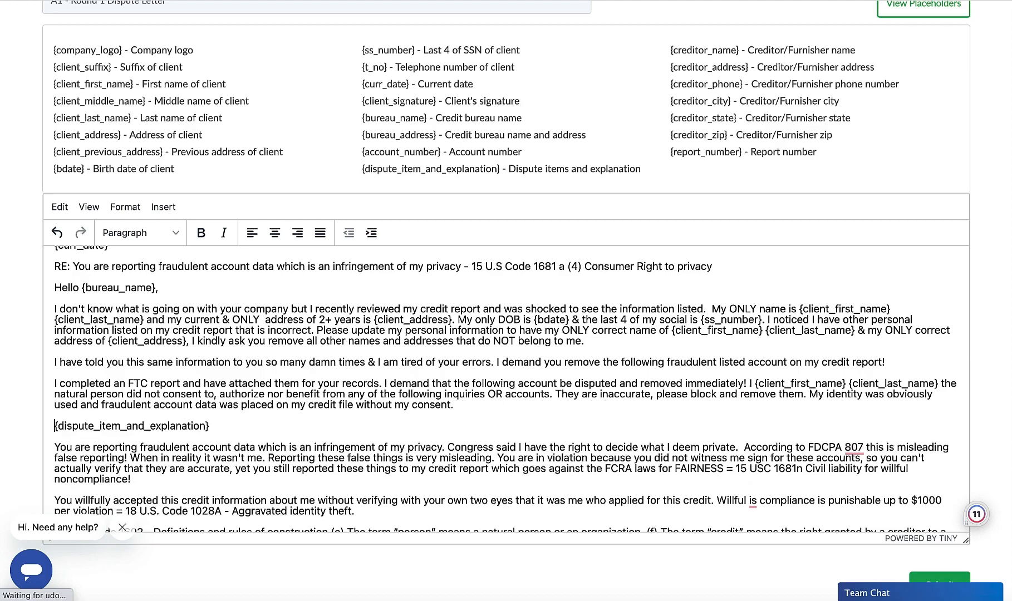
# Read through the rest of the letter, from the legal-code paragraphs to the closing with the client's name and address placeholders.
pyautogui.scroll(-3, 114, 423)
pyautogui.scroll(-5, 114, 422)
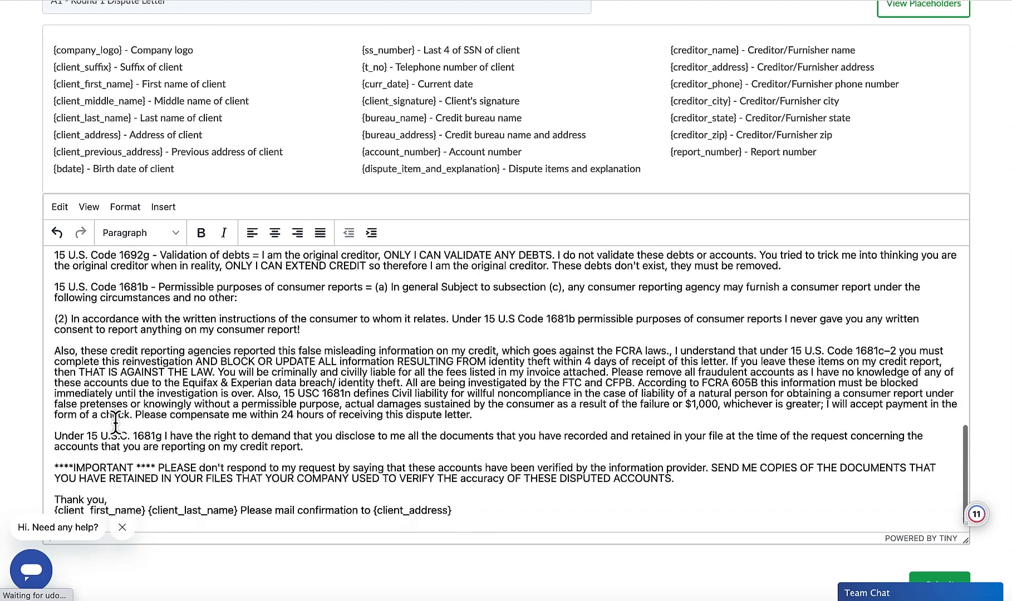
pyautogui.scroll(1, 115, 421)
pyautogui.scroll(1, 115, 423)
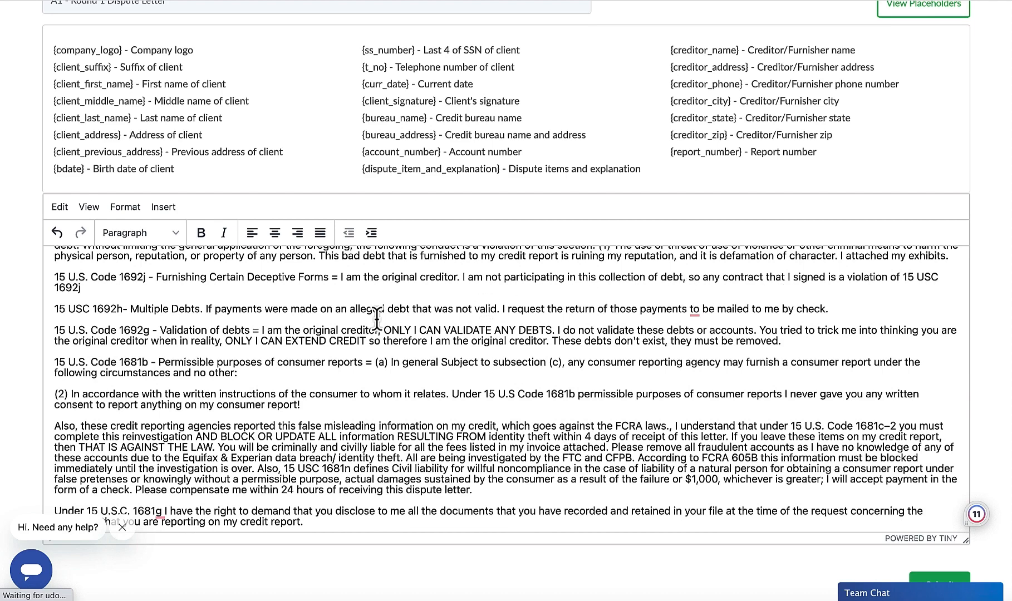
pyautogui.scroll(-4, 377, 319)
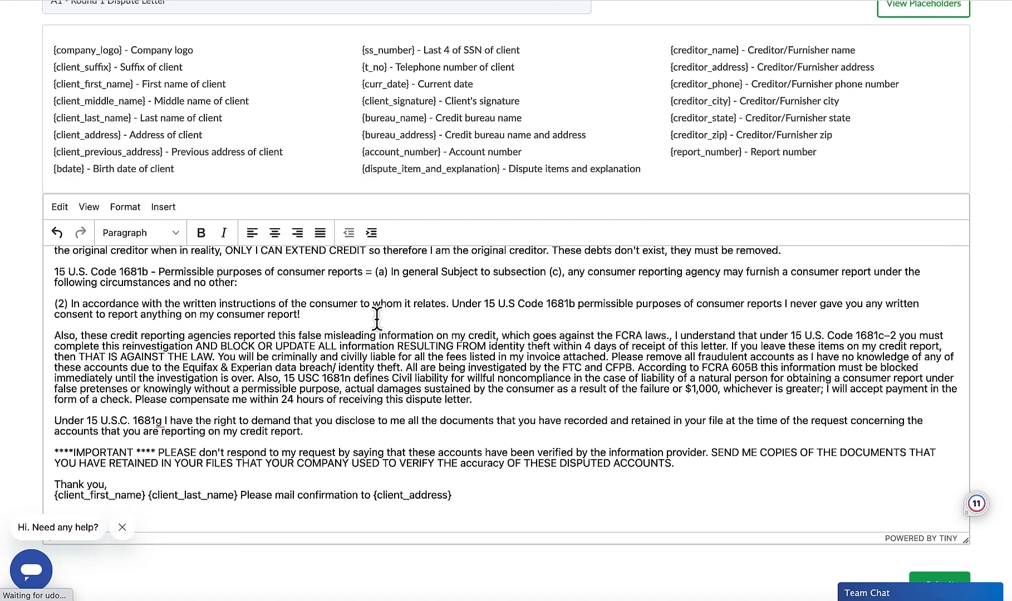
pyautogui.scroll(-2, 377, 319)
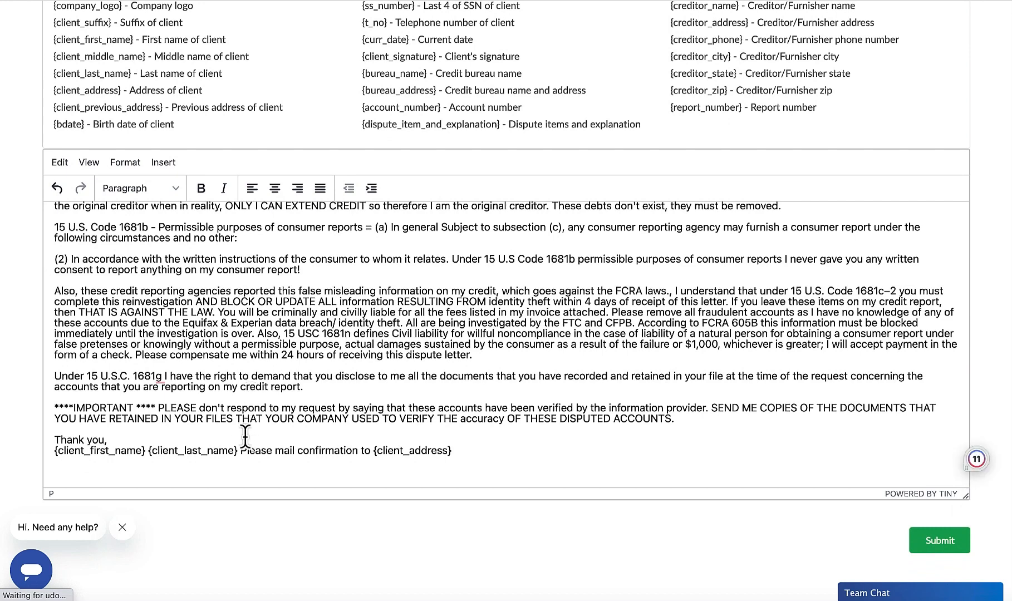
# Put "Please mail confirmation to {client_address}" in its own paragraph below the client's name placeholders and submit the template.
pyautogui.click(240, 450)
pyautogui.press('Return')
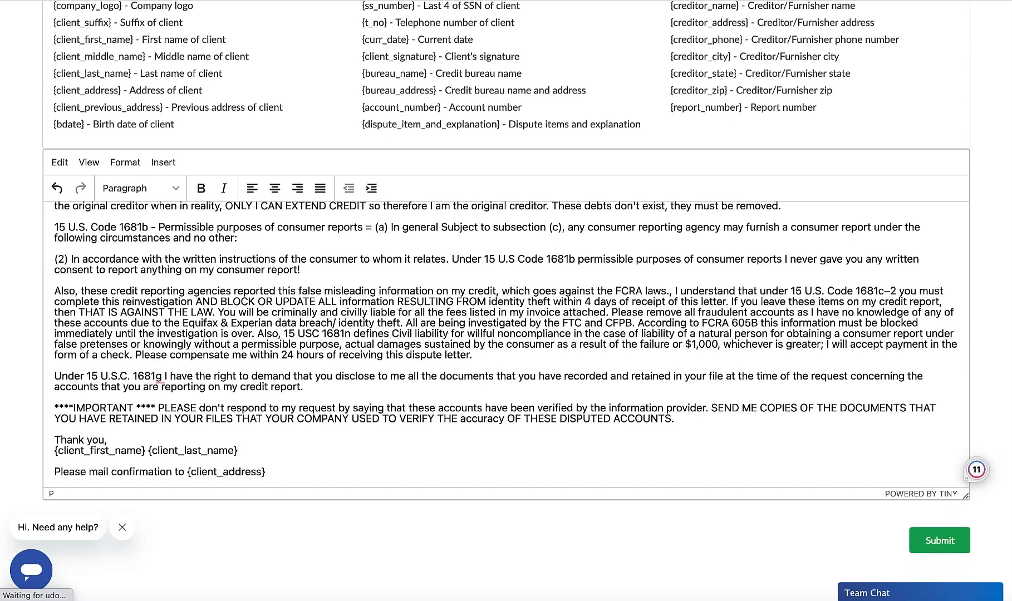
pyautogui.scroll(-1, 358, 437)
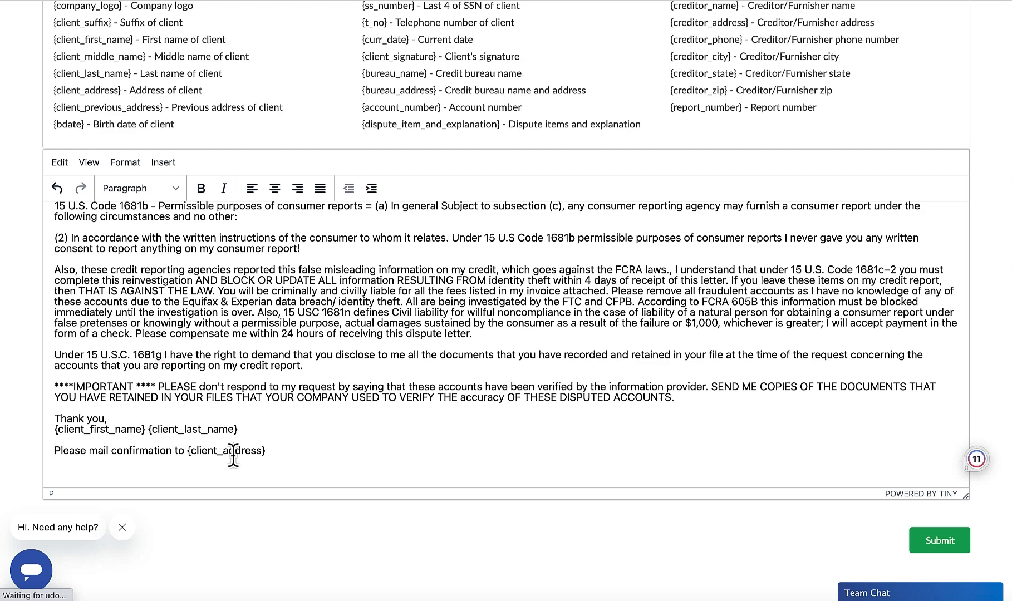
pyautogui.scroll(3, 233, 454)
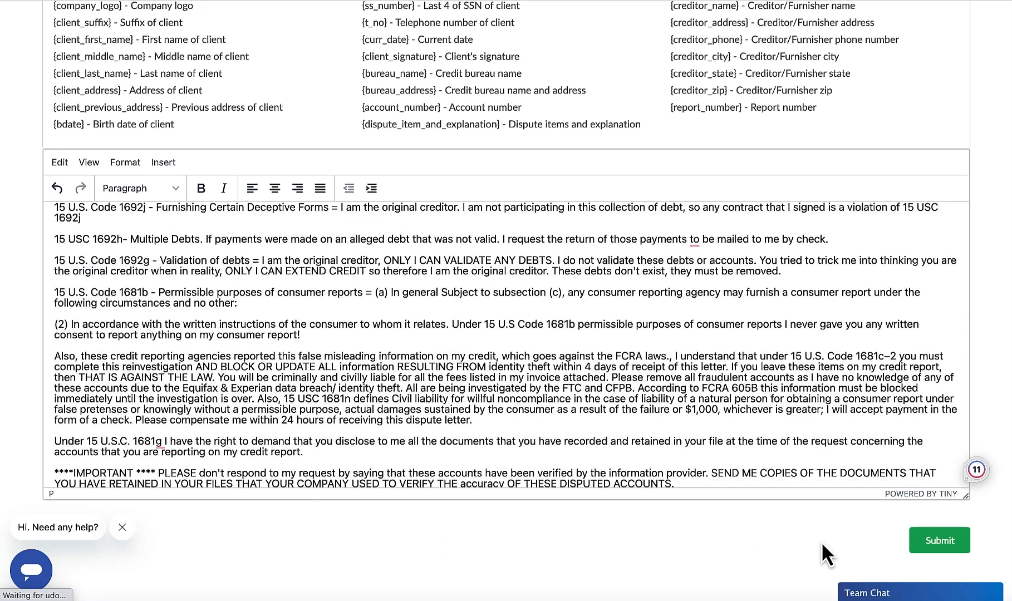
pyautogui.click(938, 540)
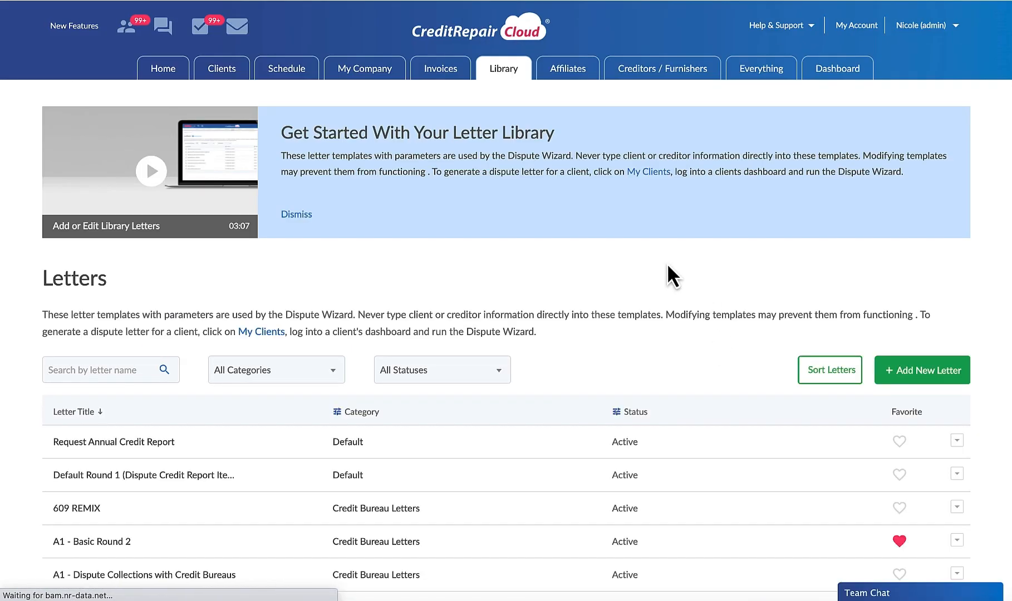
# Find the A1 - Round 1 Dispute Letter in the letter library and check which actions are available for it.
pyautogui.scroll(-5, 707, 333)
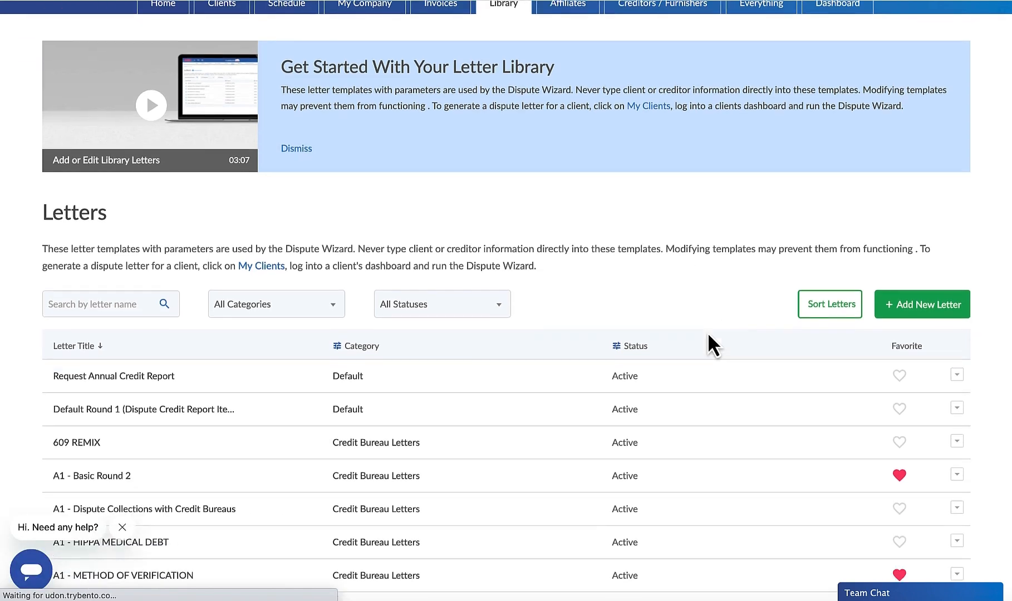
pyautogui.scroll(-2, 707, 332)
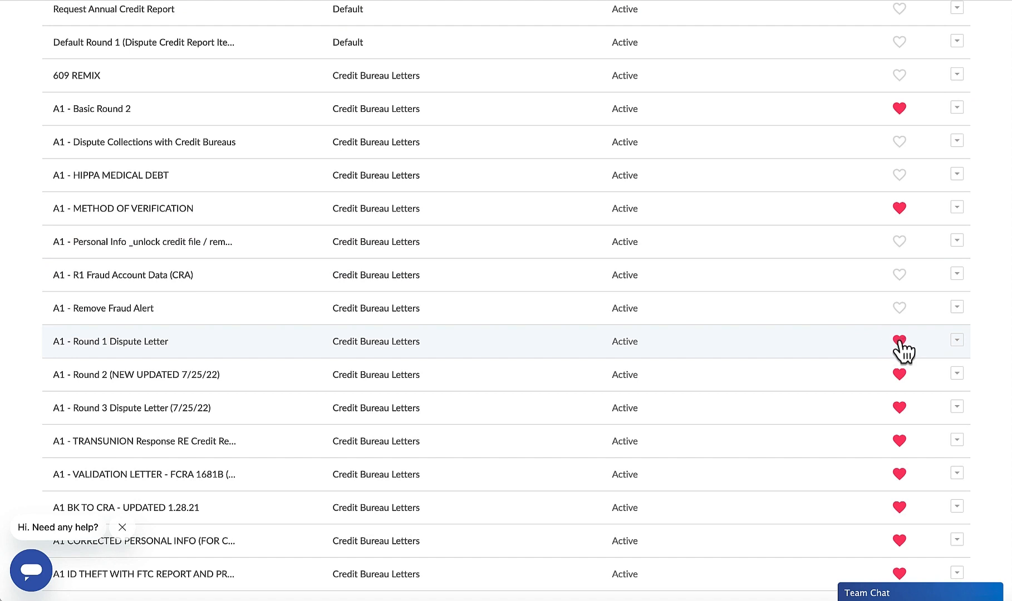
pyautogui.click(957, 343)
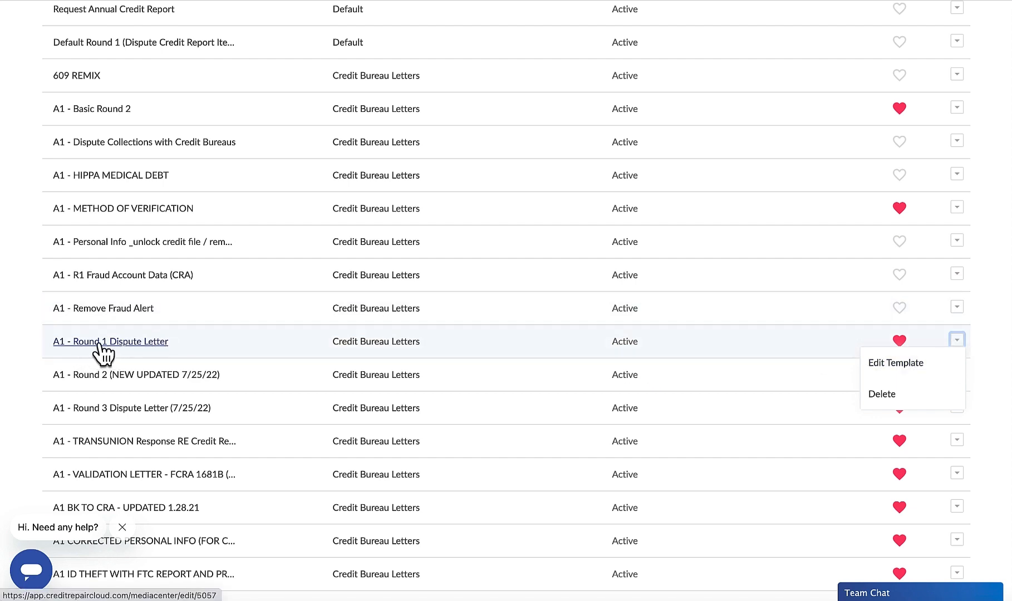
pyautogui.scroll(3, 108, 351)
pyautogui.scroll(4, 107, 352)
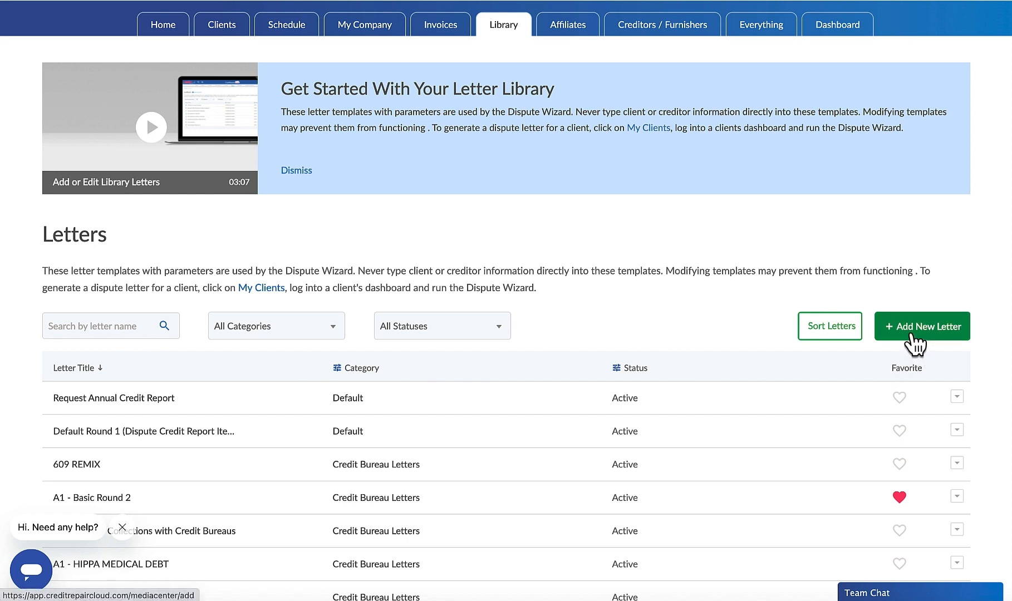
# Start a new library letter and set its category to Credit Bureau Letters.
pyautogui.click(913, 336)
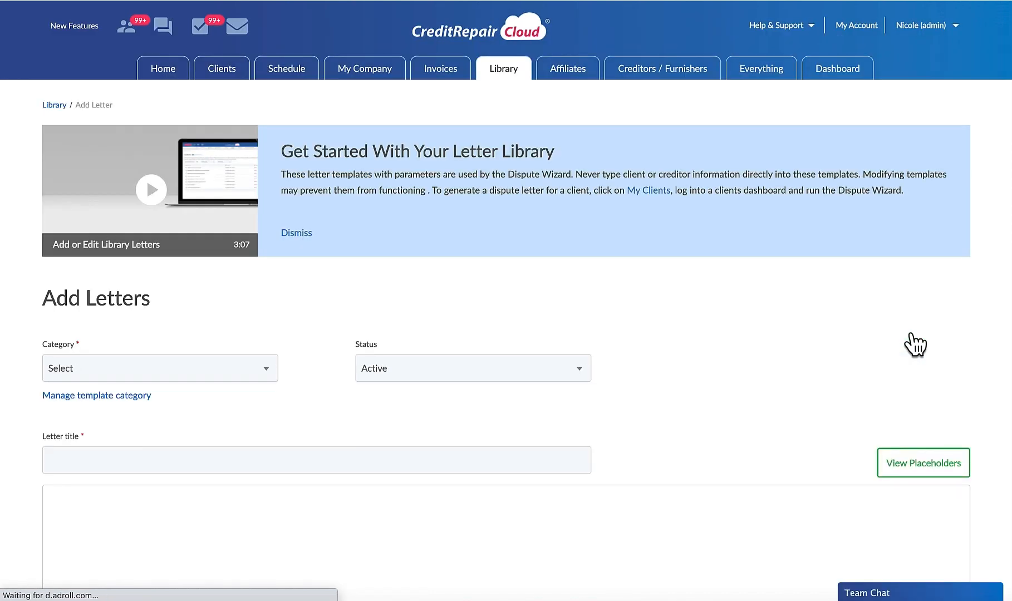
pyautogui.scroll(-2, 779, 323)
pyautogui.click(173, 259)
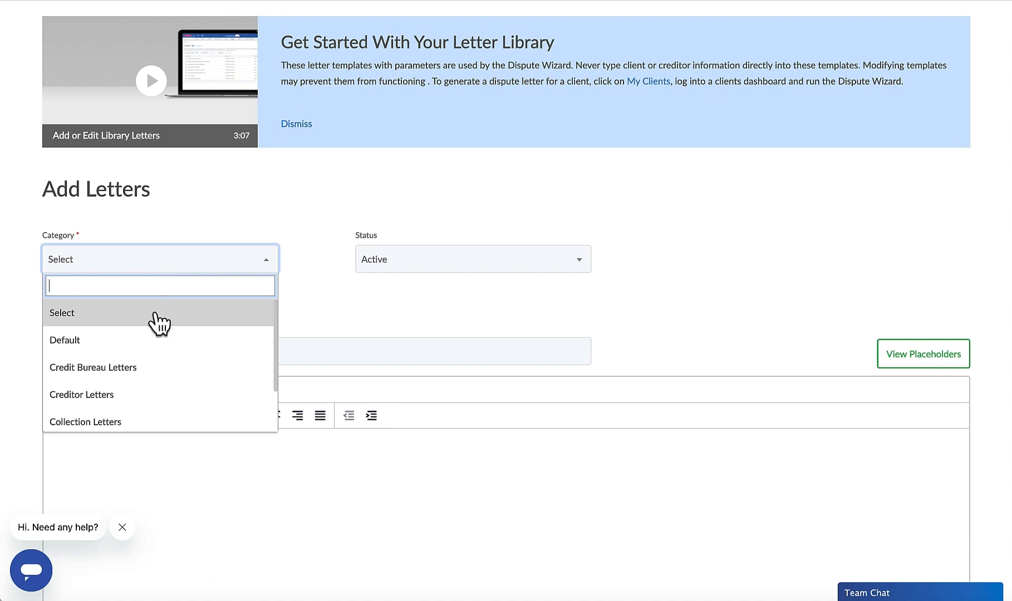
pyautogui.click(144, 369)
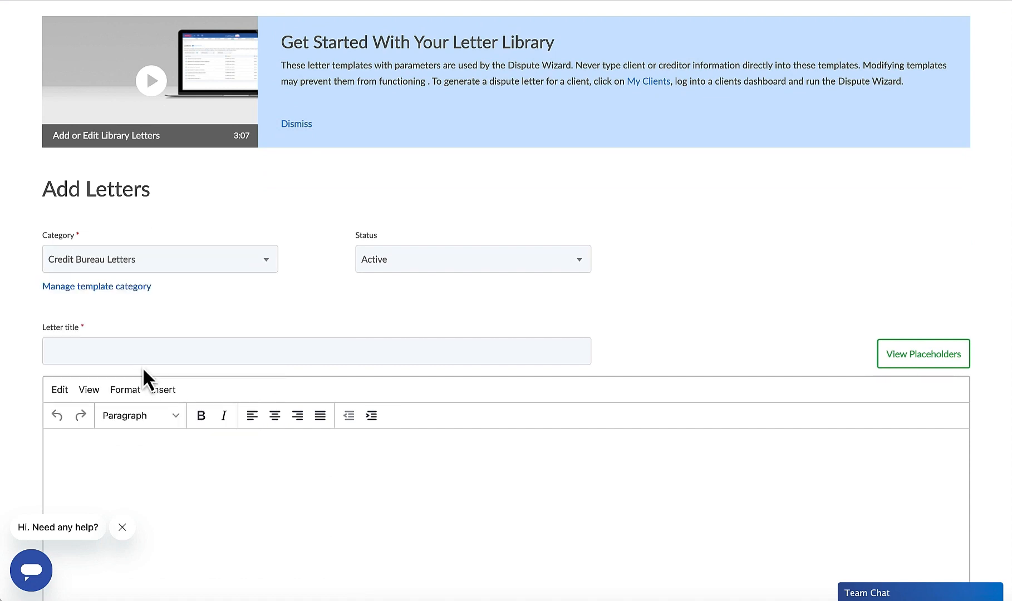
# Try the Creditor Letters and Collection Letters categories for the new letter and return to Credit Bureau Letters.
pyautogui.click(111, 268)
pyautogui.click(102, 394)
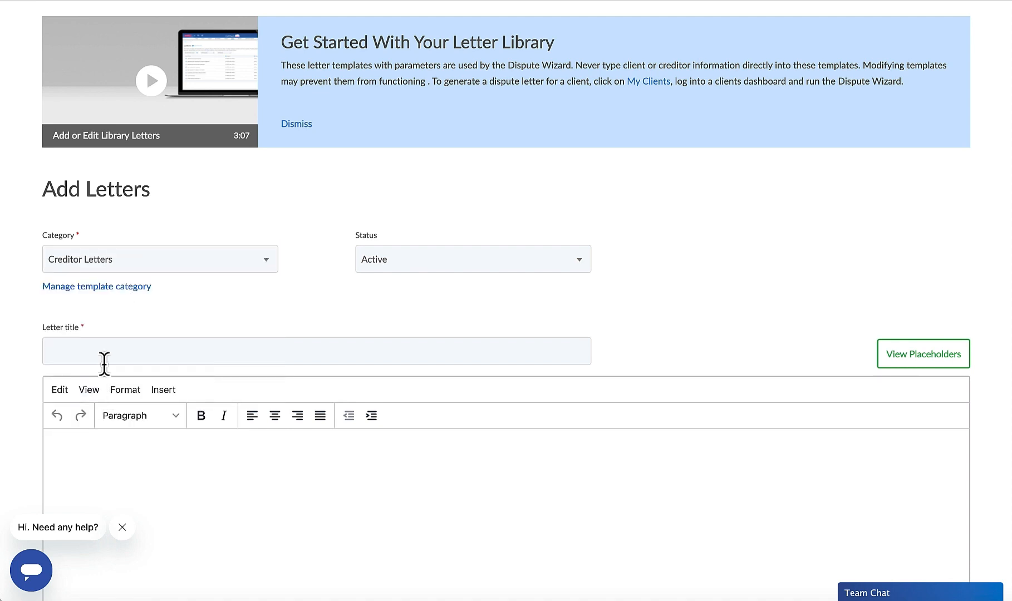
pyautogui.click(110, 263)
pyautogui.click(113, 421)
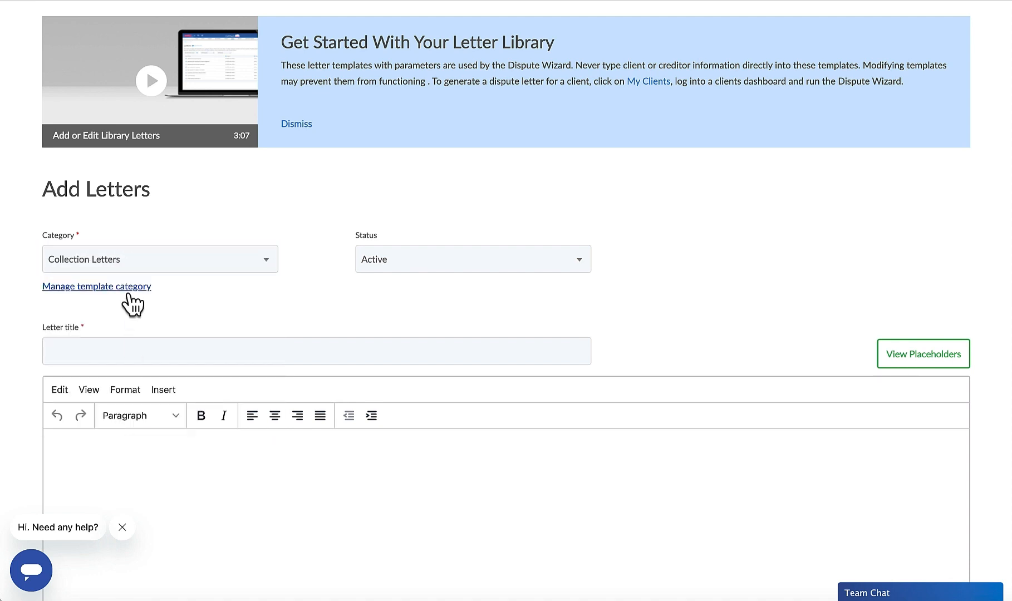
pyautogui.click(125, 273)
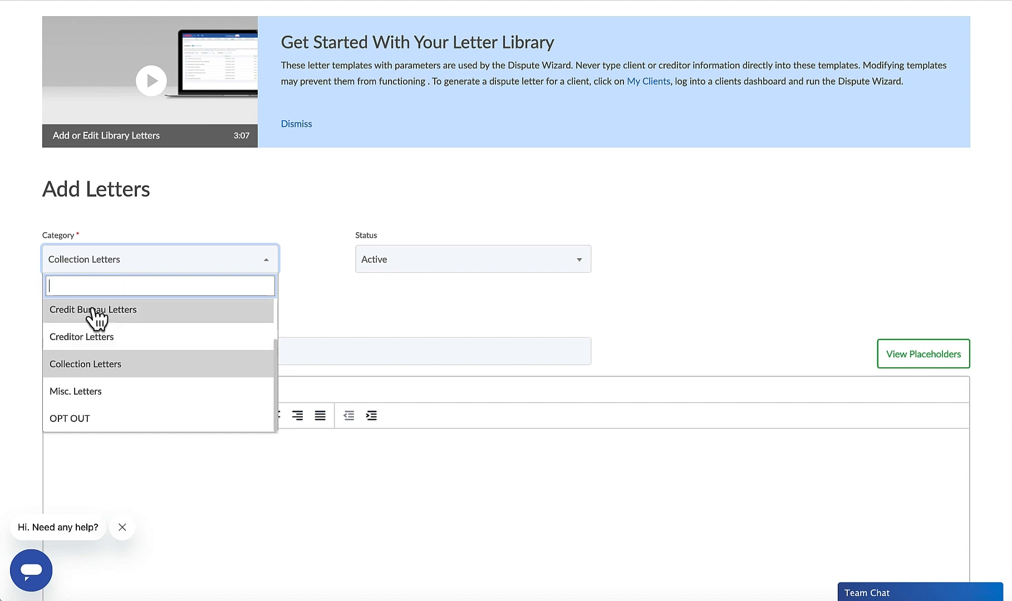
pyautogui.click(95, 312)
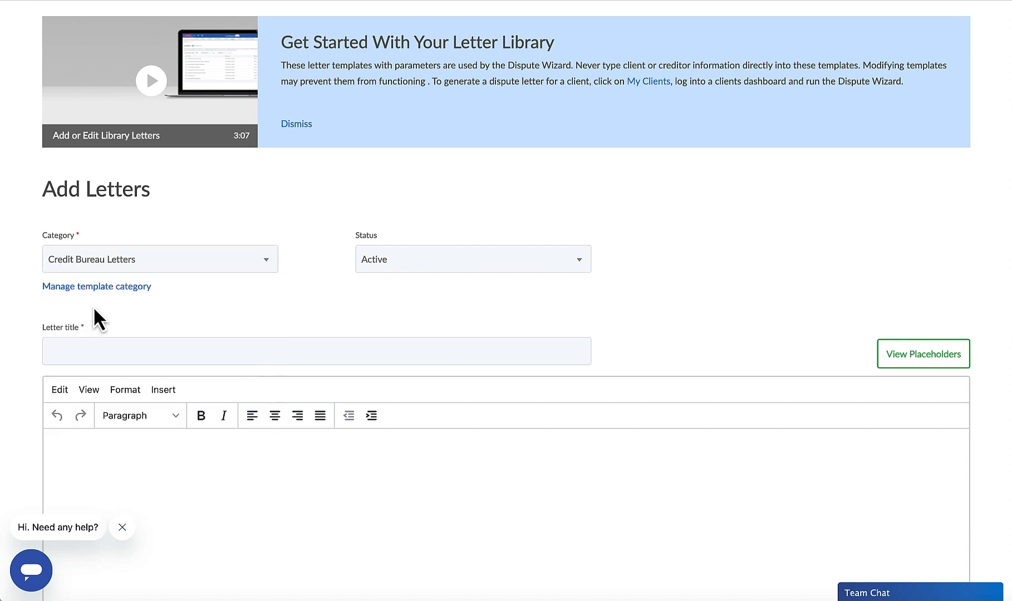
# Keep the letter's status Active and title it "A1 - Round 1 (Customer Letter) 12.21.22".
pyautogui.click(384, 275)
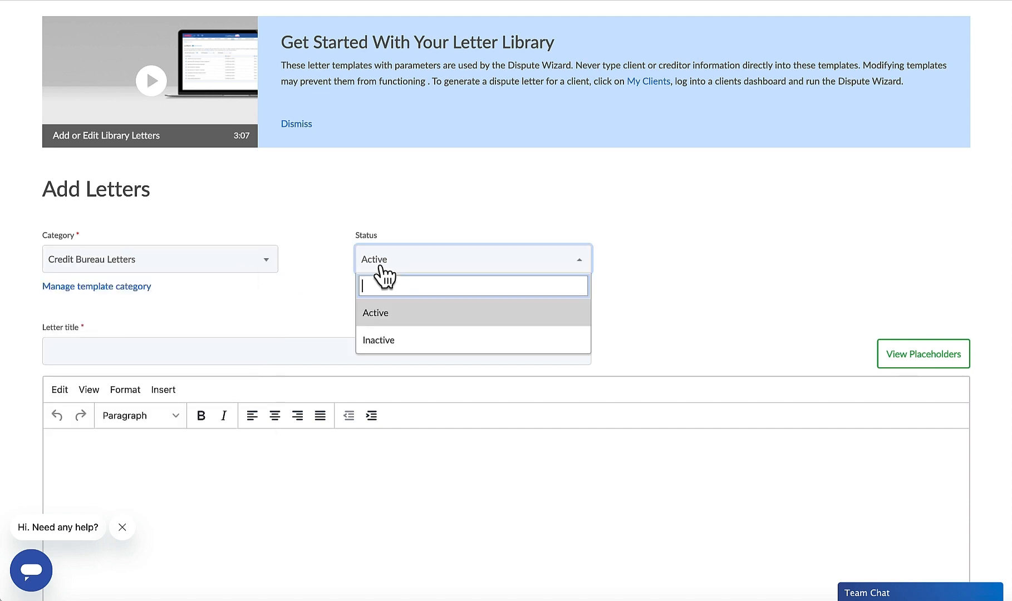
pyautogui.click(380, 312)
pyautogui.click(175, 353)
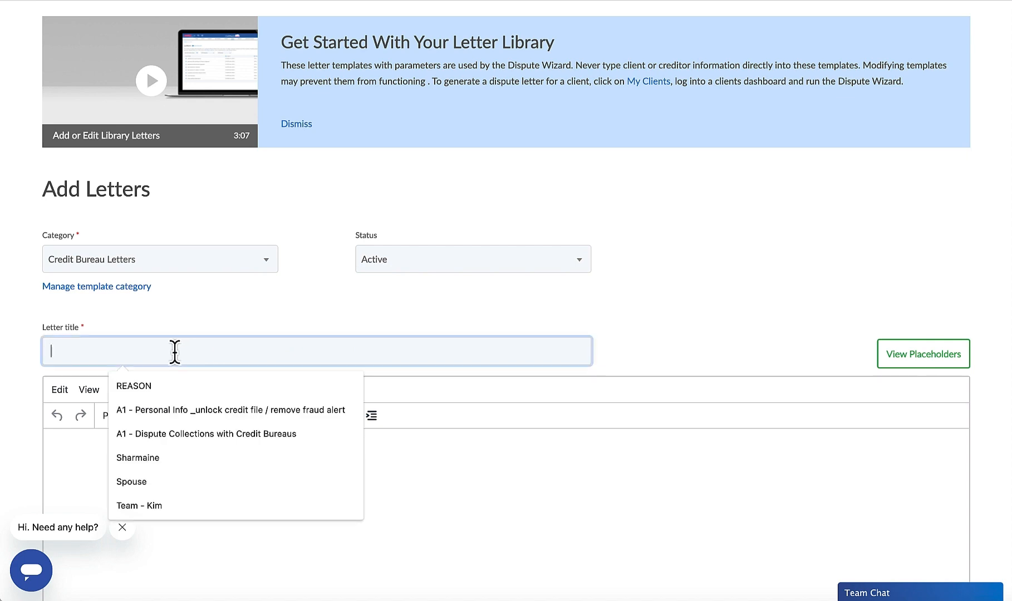
pyautogui.write('A1 -')
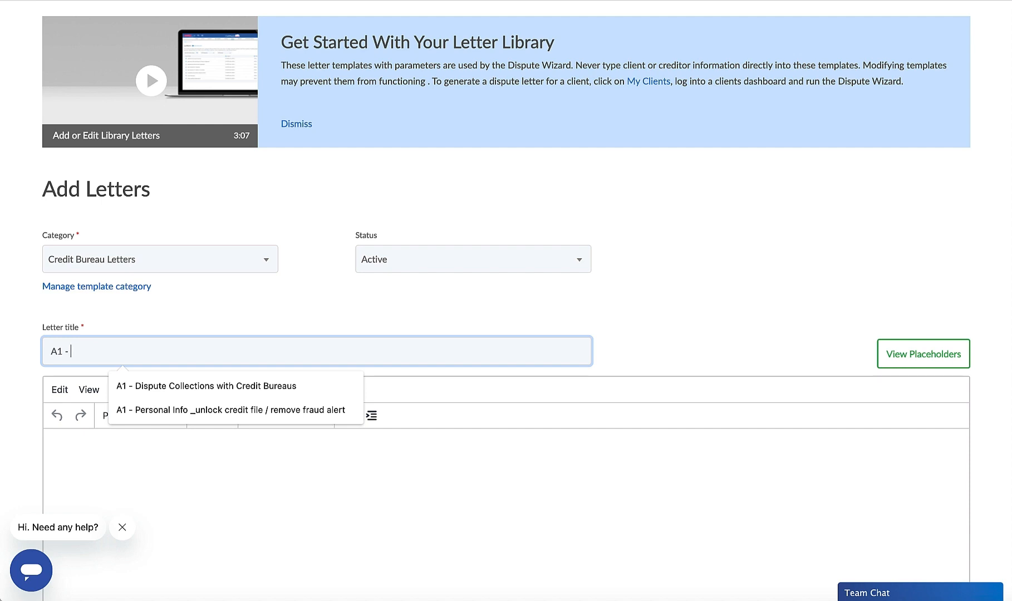
pyautogui.write('Round')
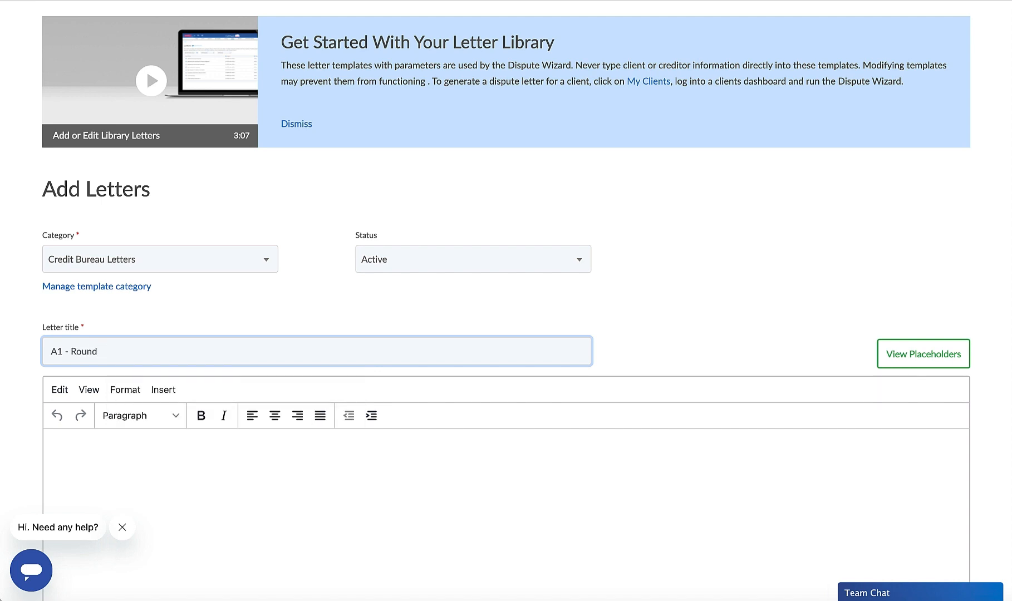
pyautogui.write(' 1 (Customer Letter) 12.21.22')
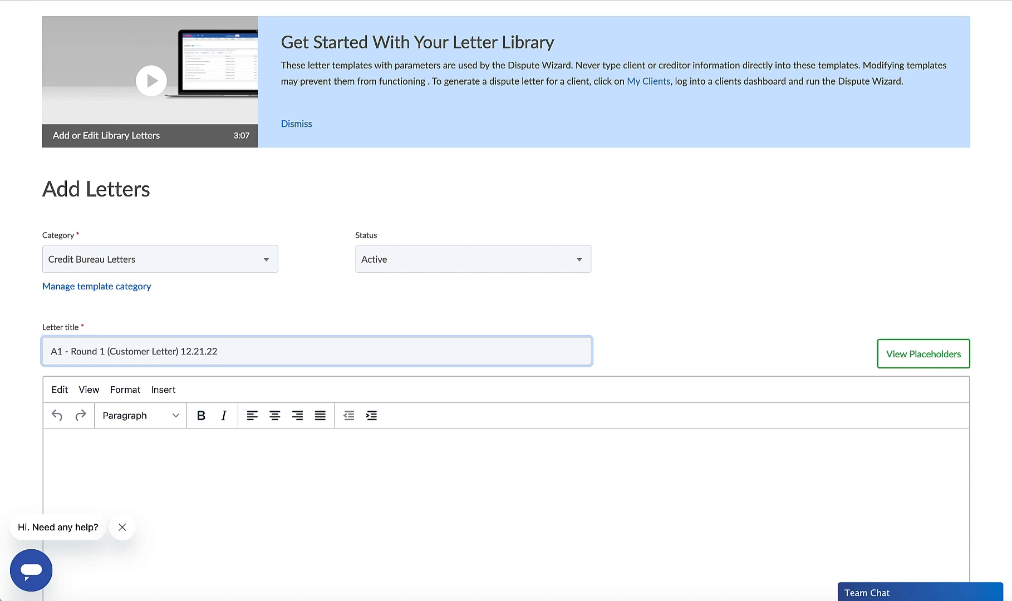
# Look through the formatting options for the empty letter body, including line height, fonts, formats and block styles.
pyautogui.scroll(-3, 78, 379)
pyautogui.click(108, 346)
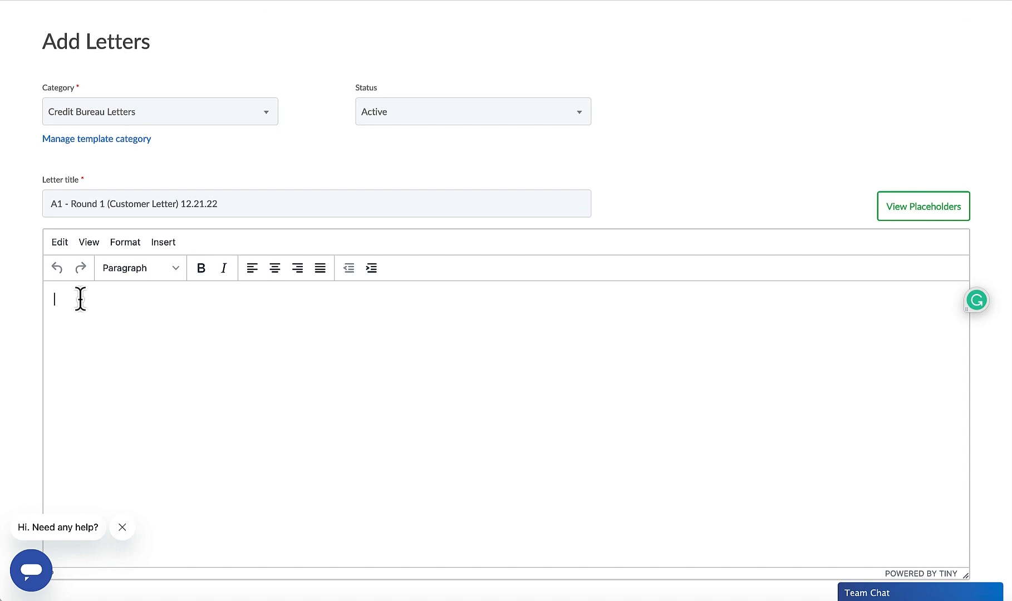
pyautogui.click(119, 246)
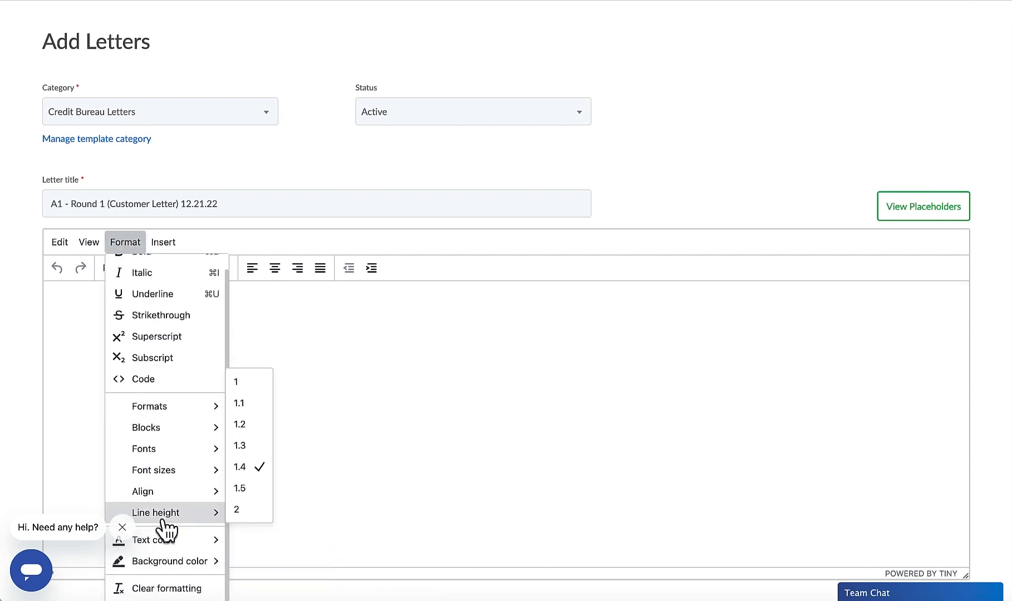
pyautogui.moveTo(158, 484)
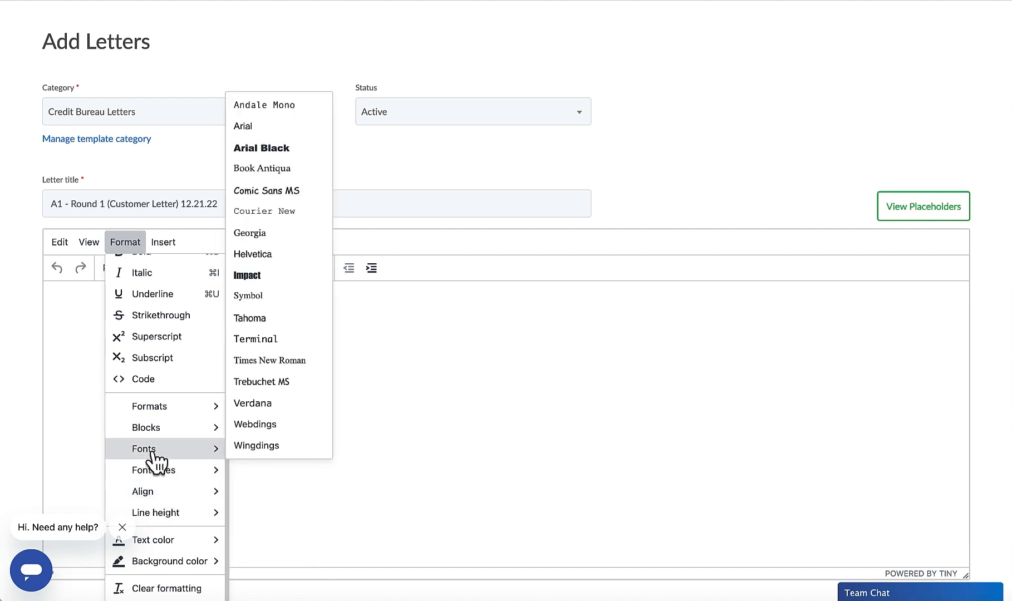
pyautogui.moveTo(151, 430)
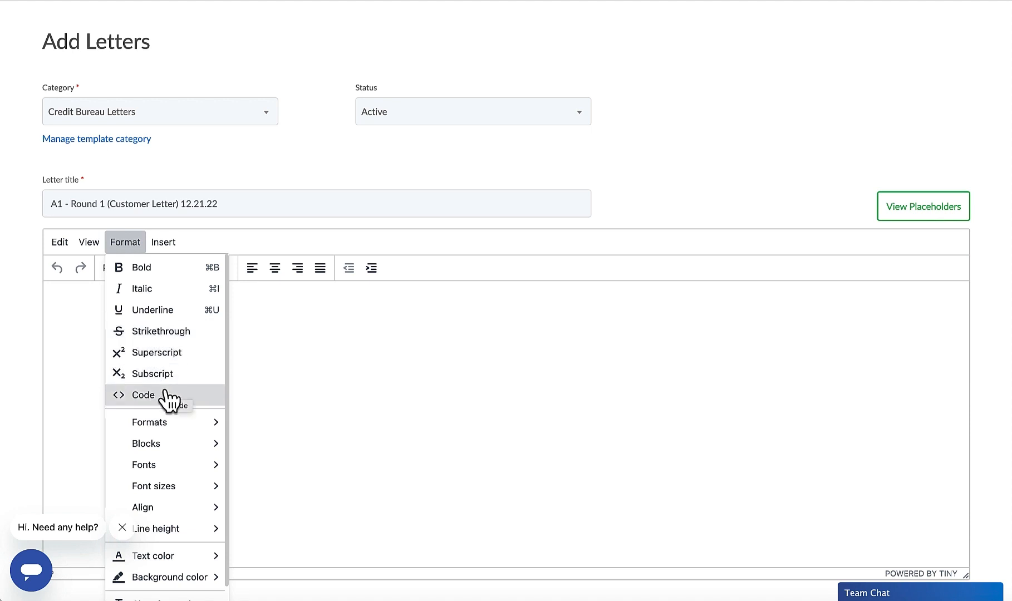
pyautogui.scroll(-1, 187, 397)
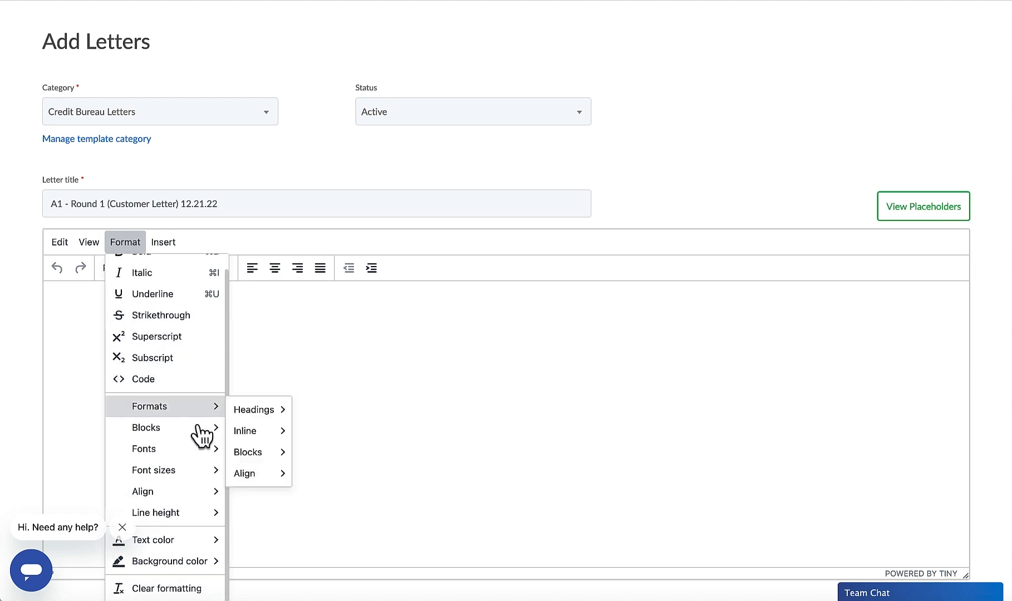
pyautogui.moveTo(202, 434)
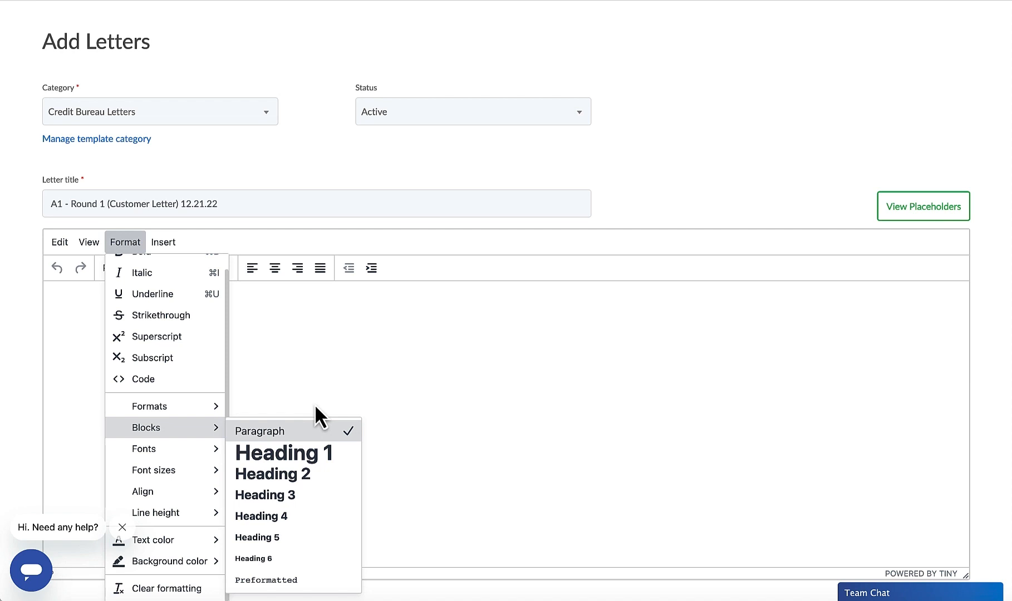
# Show the placeholder list and copy the {ss_number} placeholder into the letter body.
pyautogui.click(929, 218)
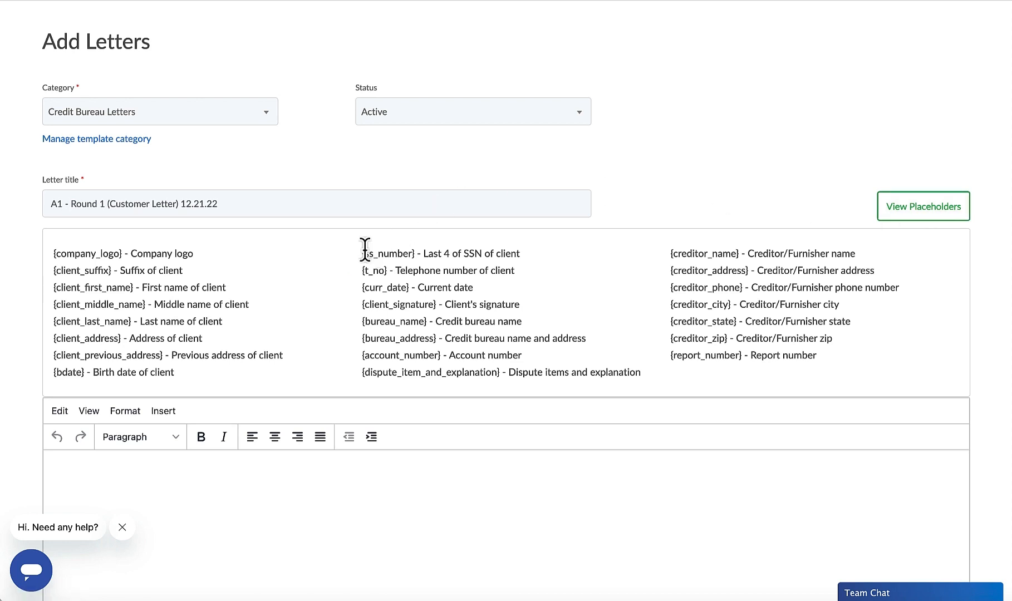
pyautogui.moveTo(362, 255); pyautogui.dragTo(414, 257)
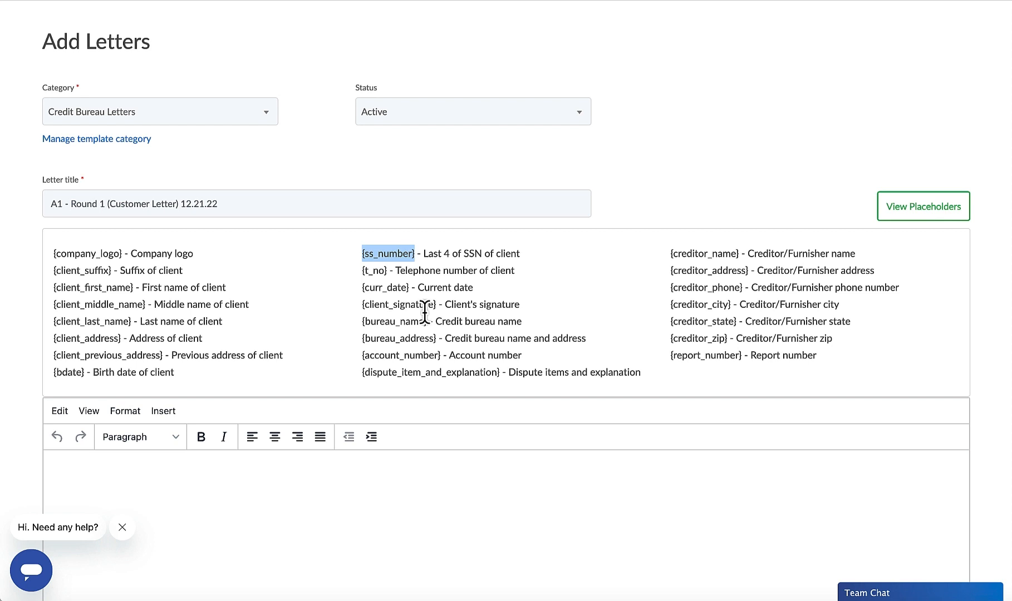
pyautogui.scroll(-3, 415, 345)
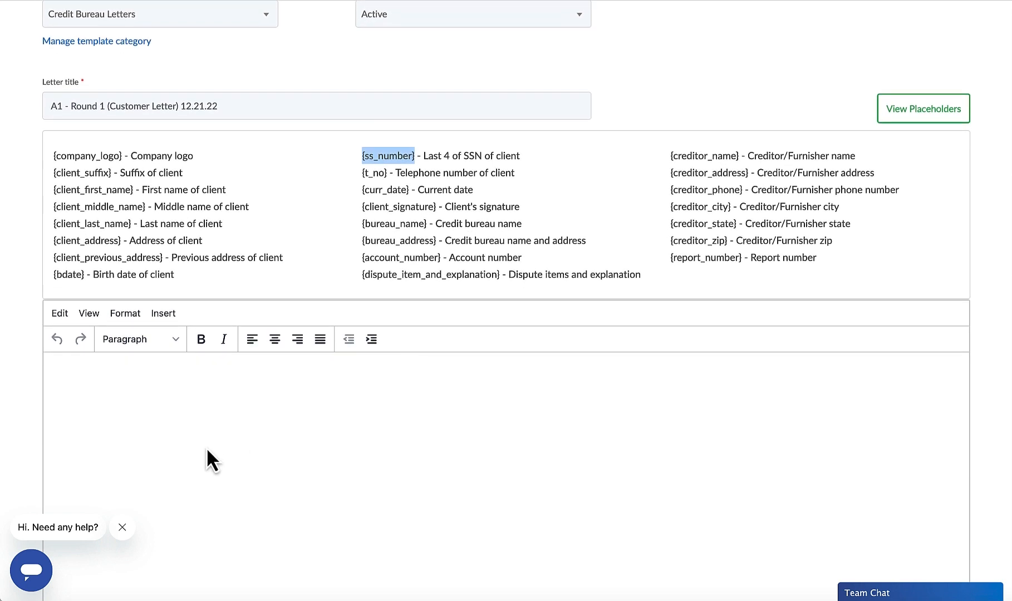
pyautogui.click(146, 421)
pyautogui.write('{ss_number}')
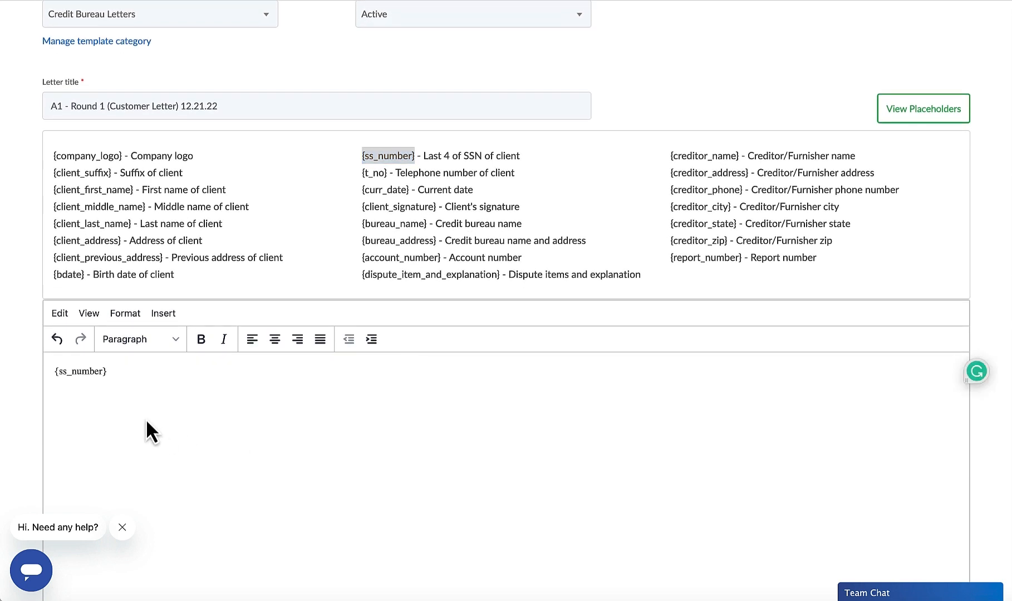
# Clear the formatting of the {ss_number} placeholder in the letter body.
pyautogui.moveTo(117, 370); pyautogui.dragTo(45, 367)
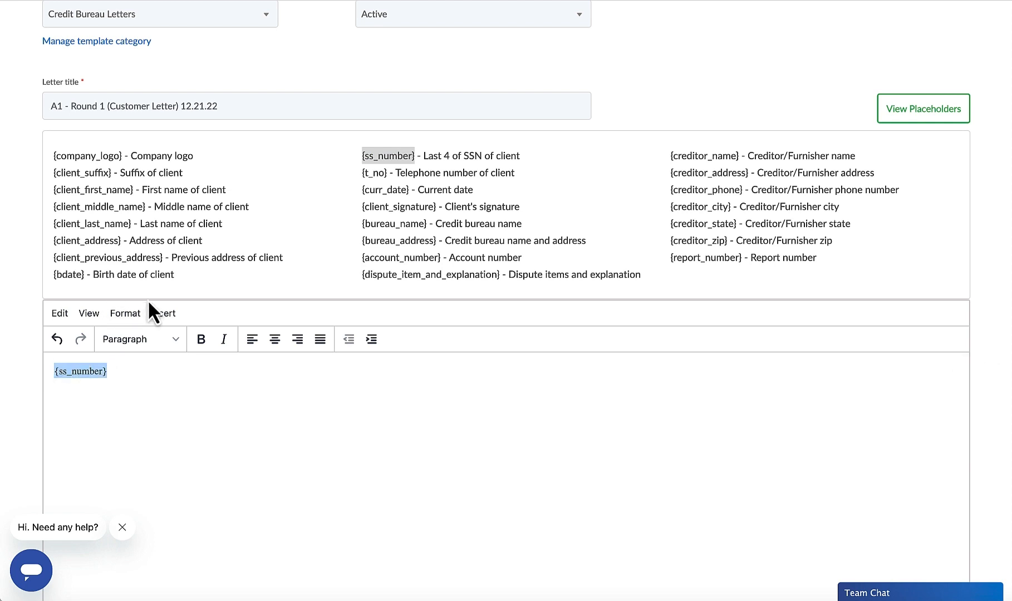
pyautogui.click(123, 313)
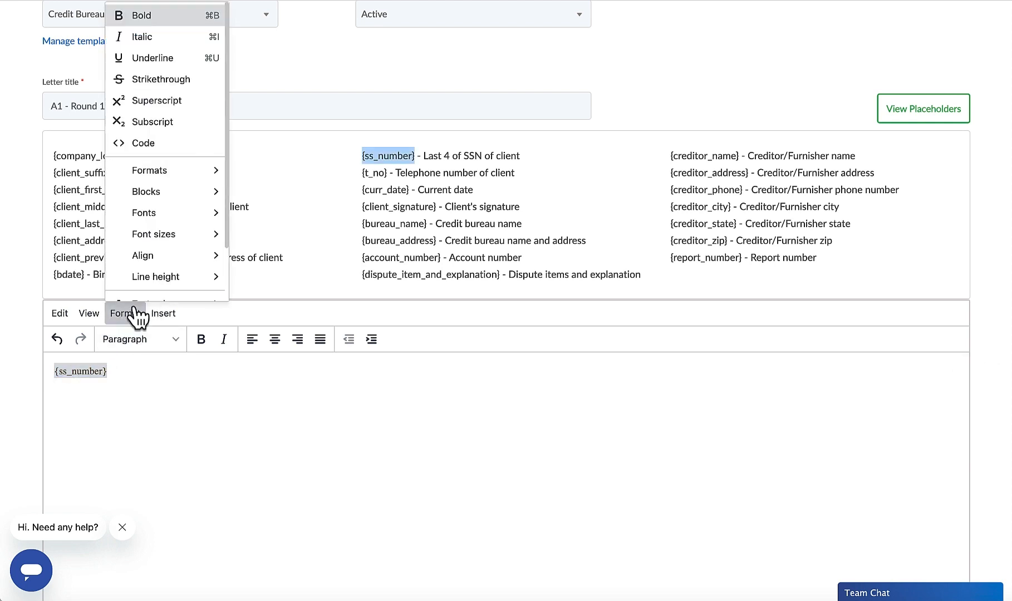
pyautogui.moveTo(148, 239)
pyautogui.scroll(-1, 147, 238)
pyautogui.click(135, 289)
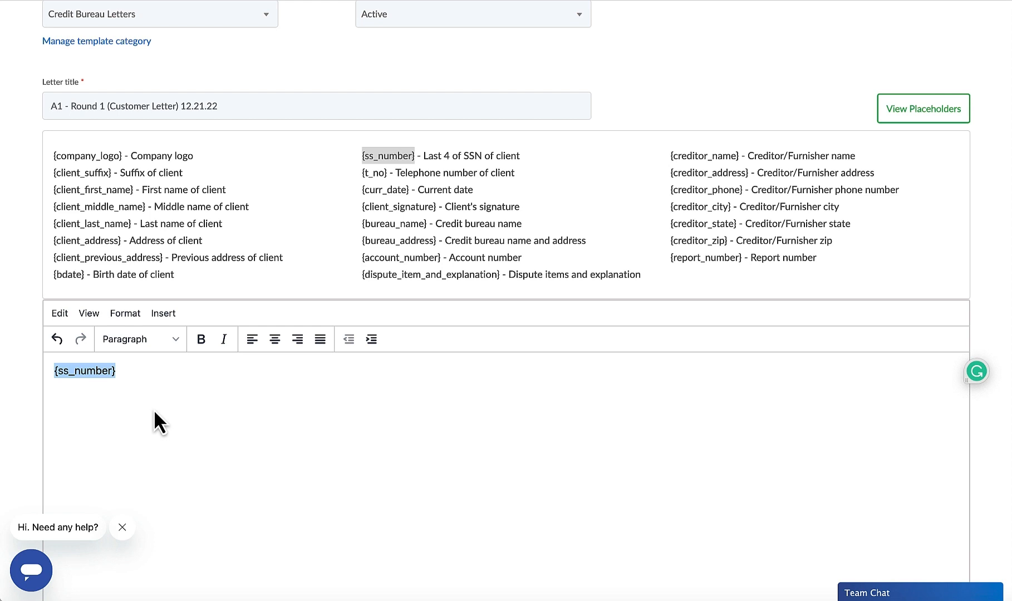
pyautogui.scroll(-4, 154, 412)
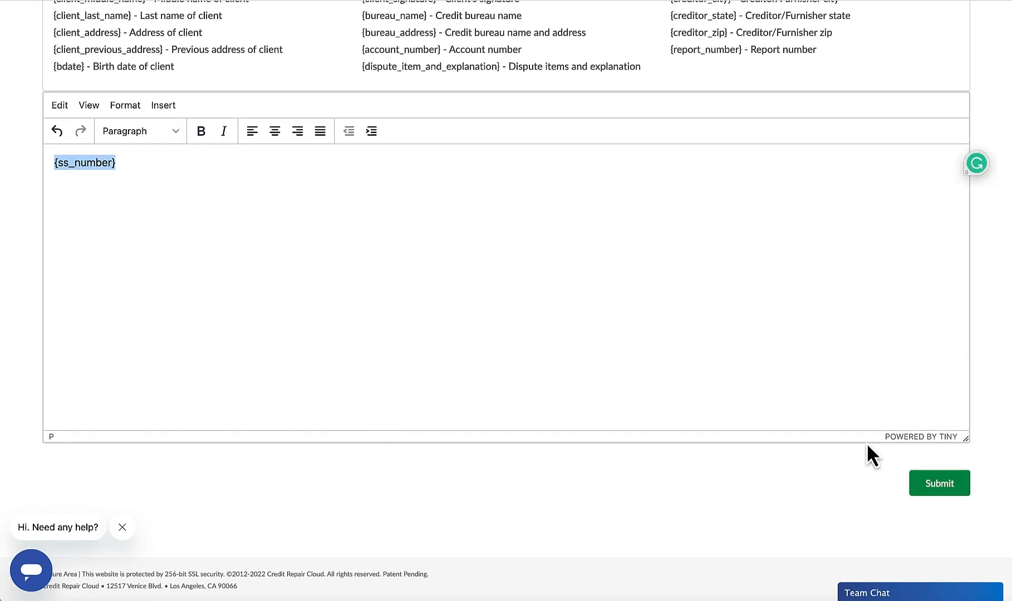
pyautogui.scroll(11, 769, 393)
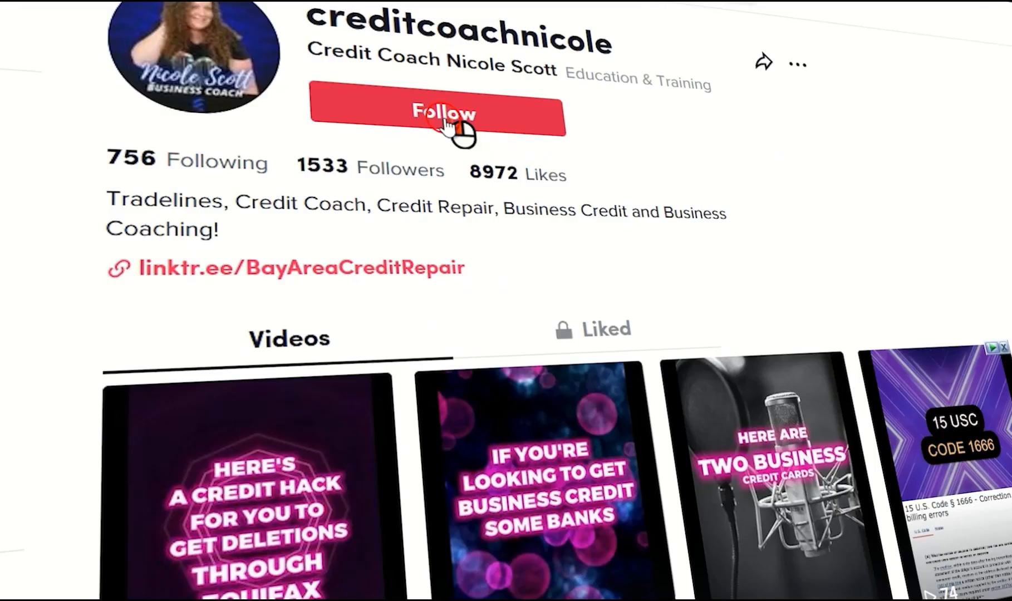
pyautogui.click(462, 130)
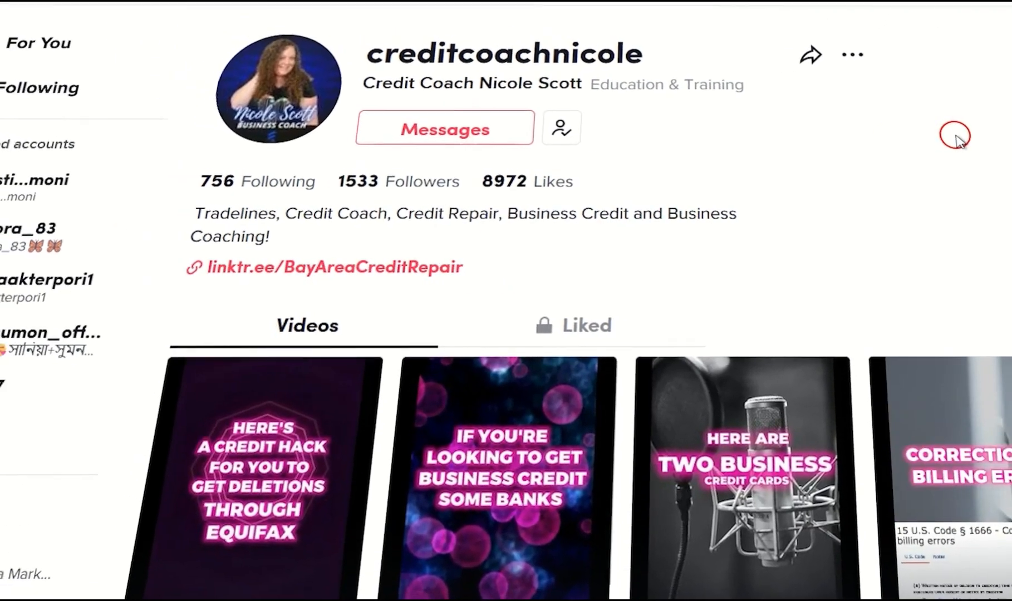
pyautogui.click(779, 108)
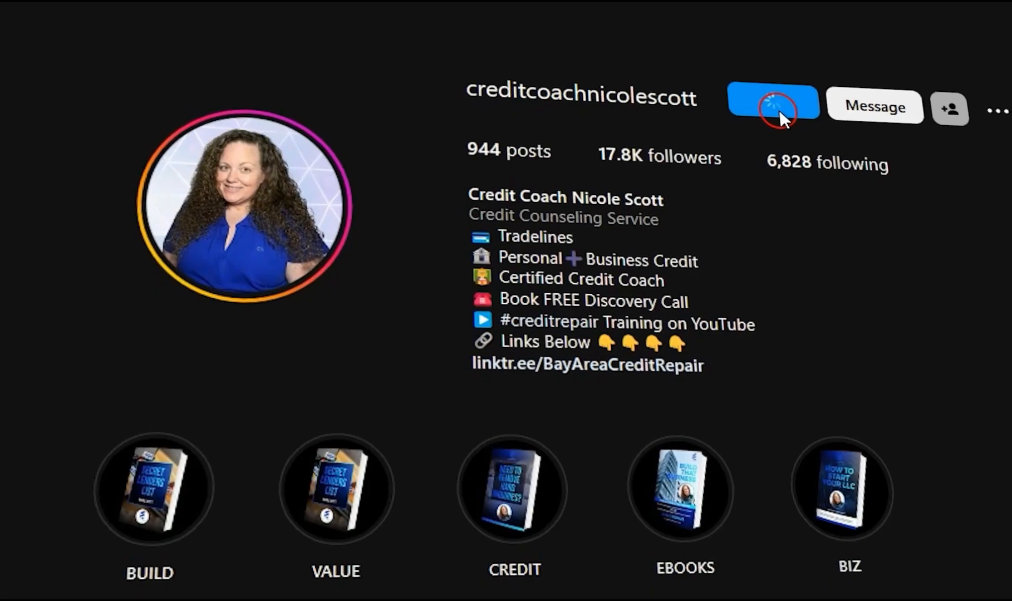